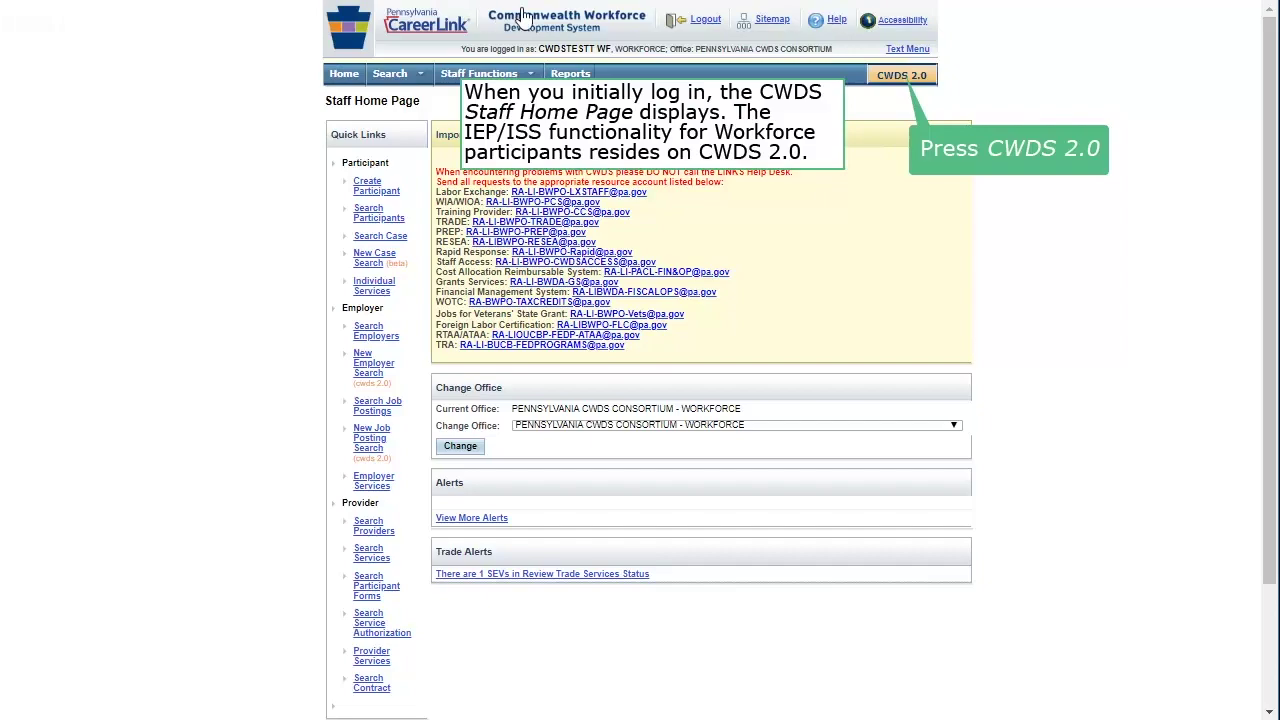
# Go to the CWDS 2.0 home page and open Participant Search from Quick Links
pyautogui.click(900, 75)
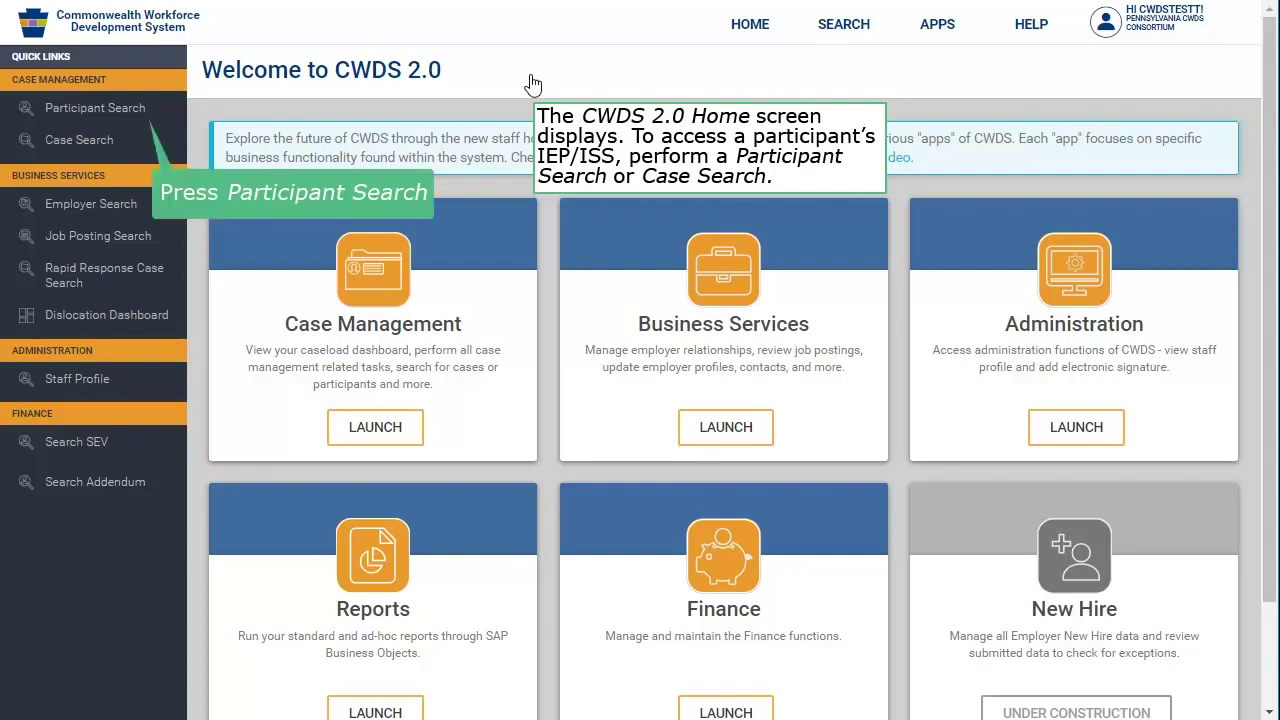
pyautogui.click(150, 113)
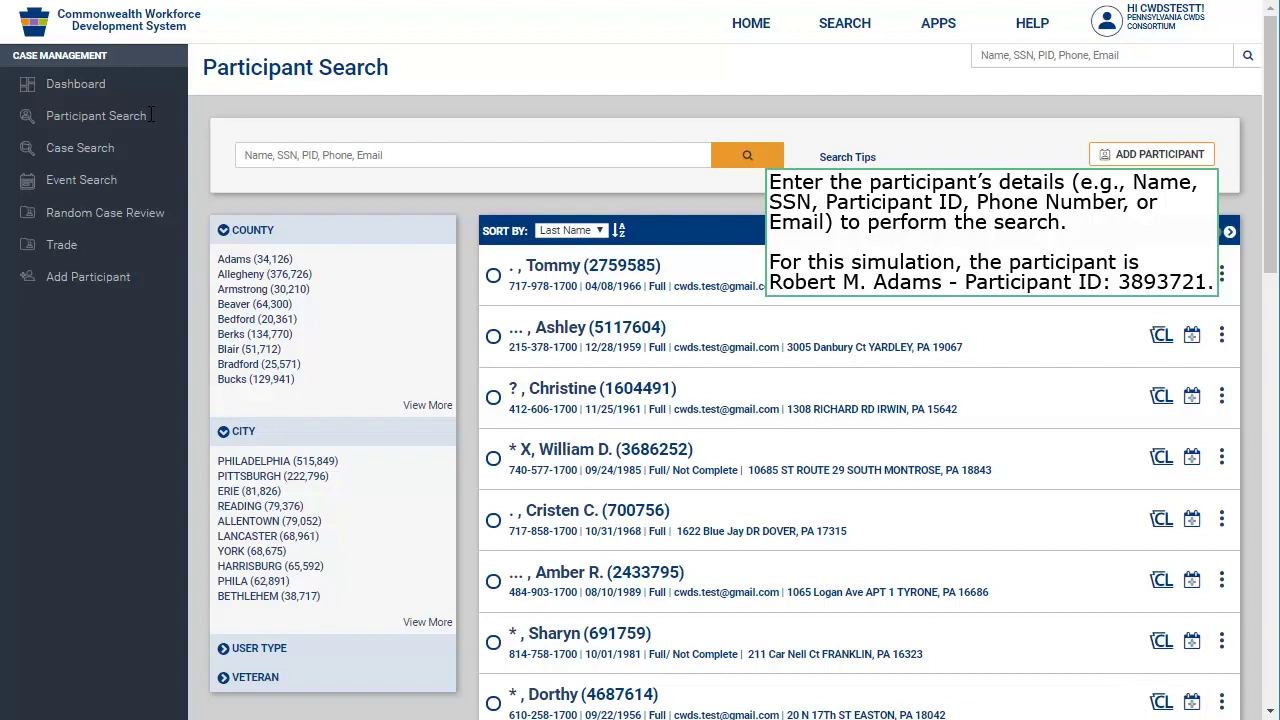
# Search for the participant by full name and open their IEP/ISS via More Actions
pyautogui.click(497, 156)
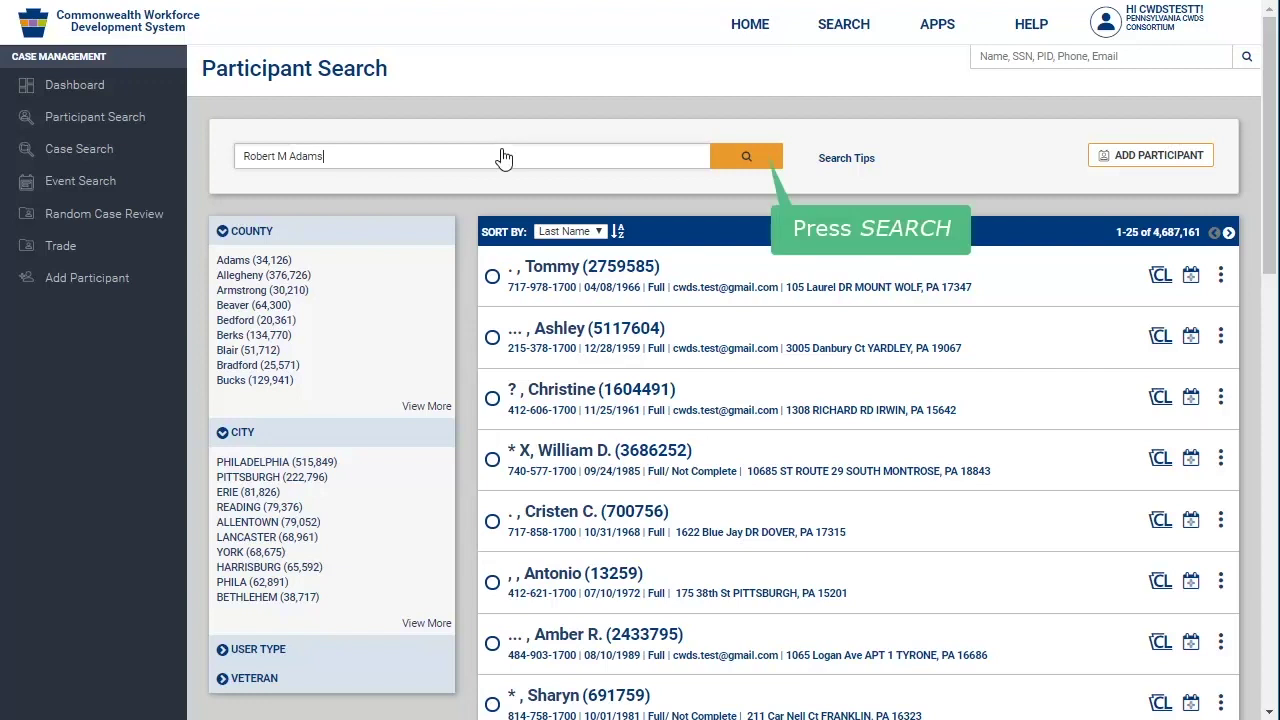
pyautogui.click(762, 155)
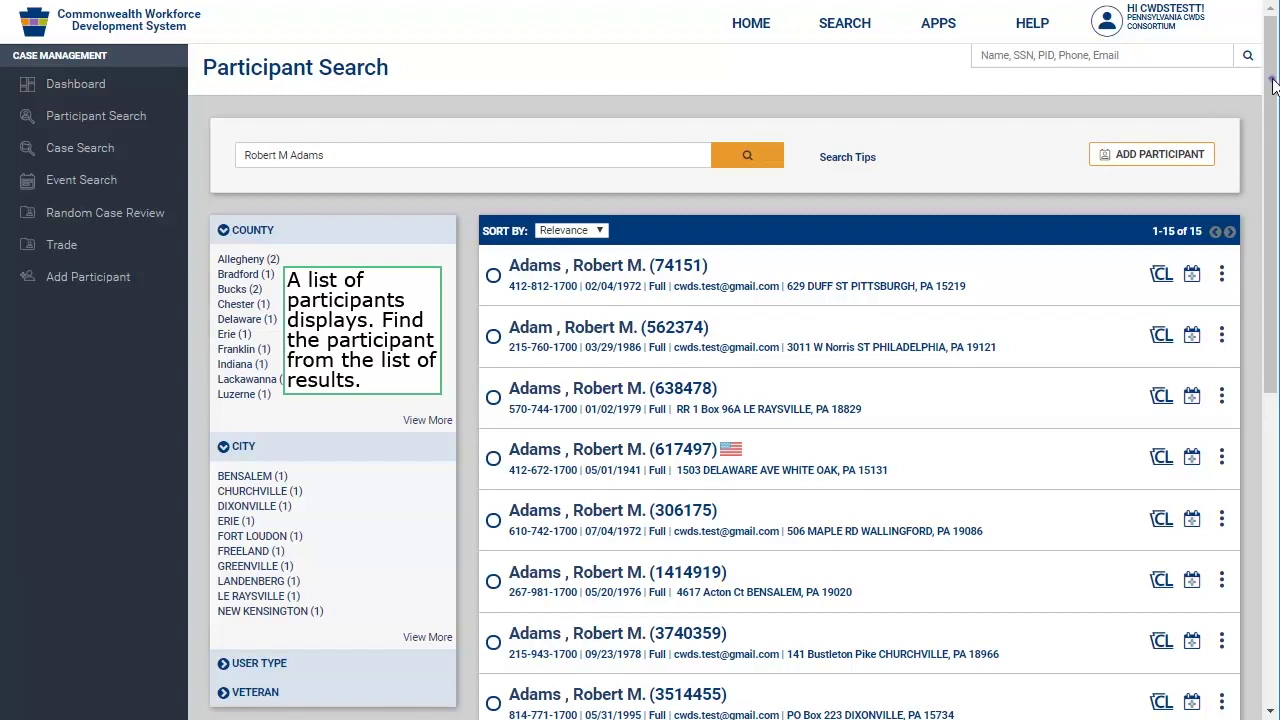
pyautogui.scroll(-5, 1272, 88)
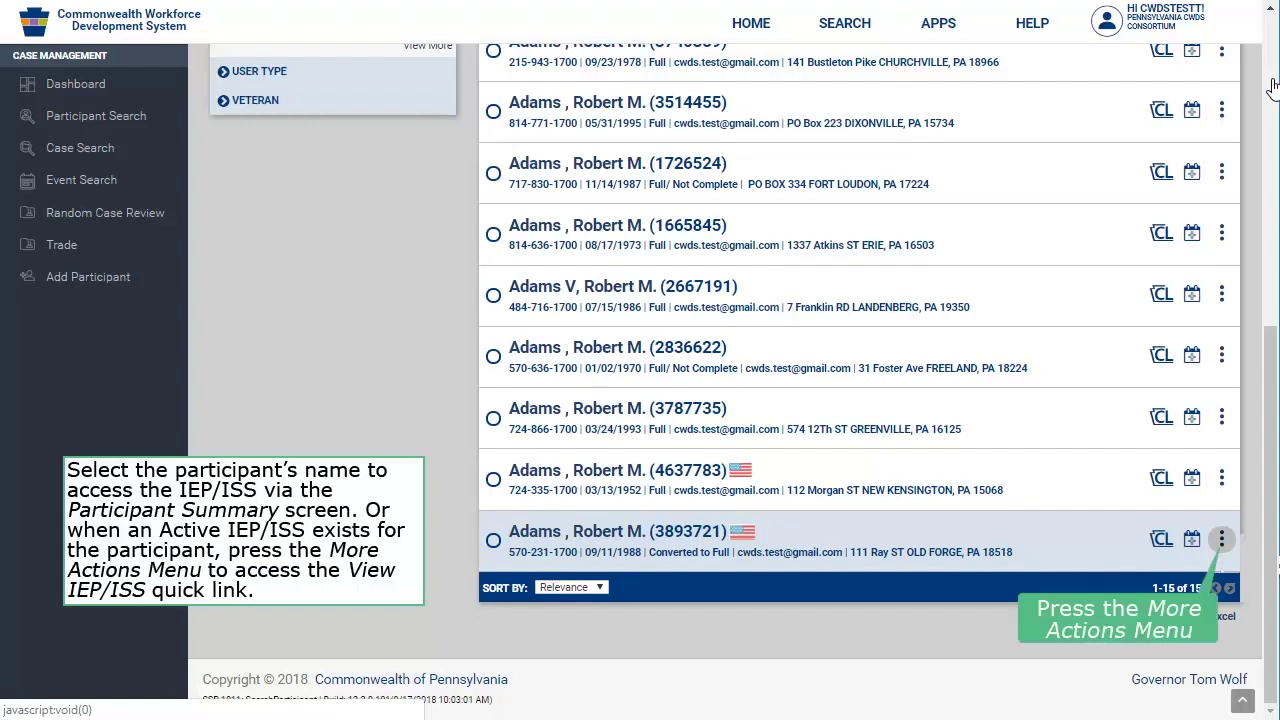
pyautogui.click(1221, 540)
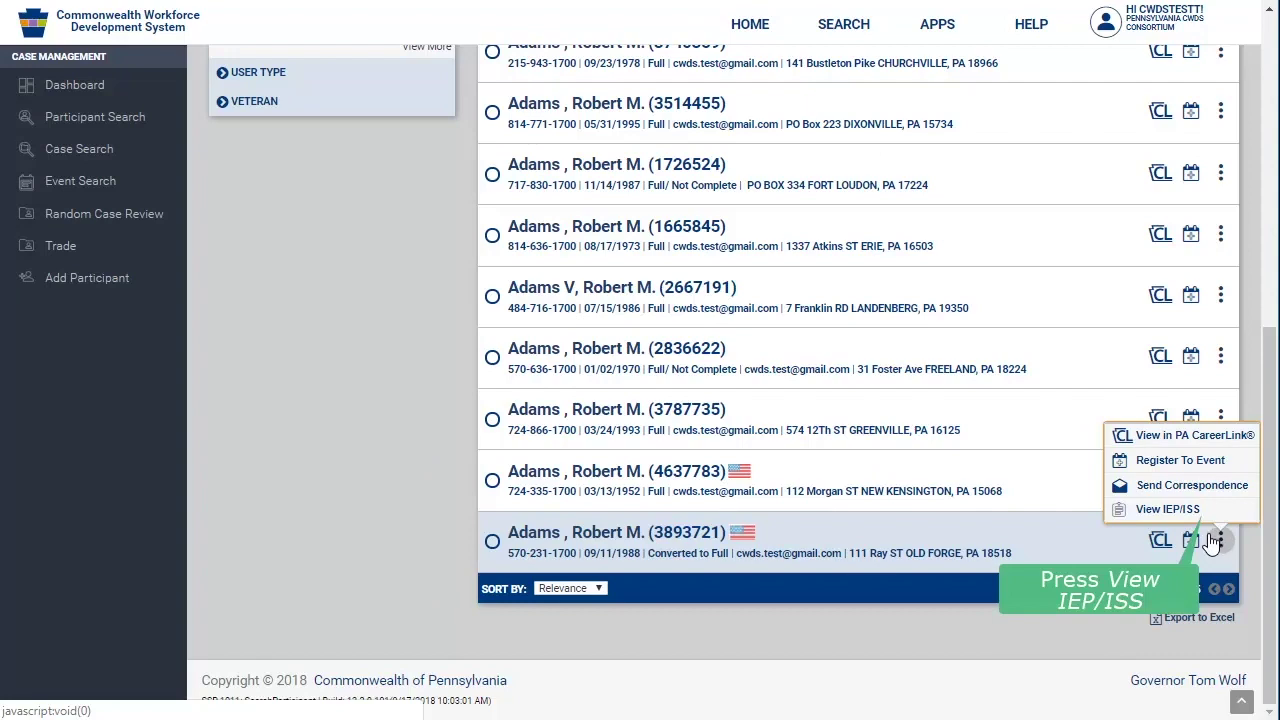
pyautogui.click(1203, 511)
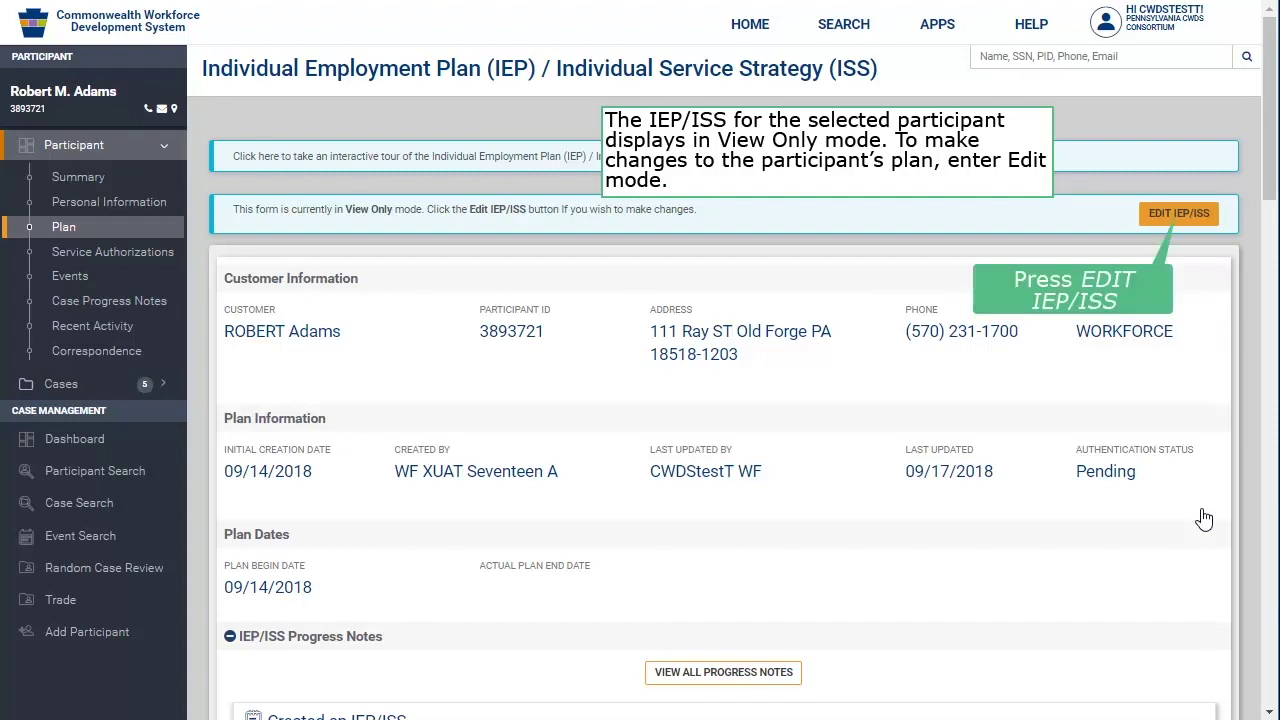
# Switch the IEP/ISS to edit mode and scroll down to the Employment goal details
pyautogui.click(1180, 215)
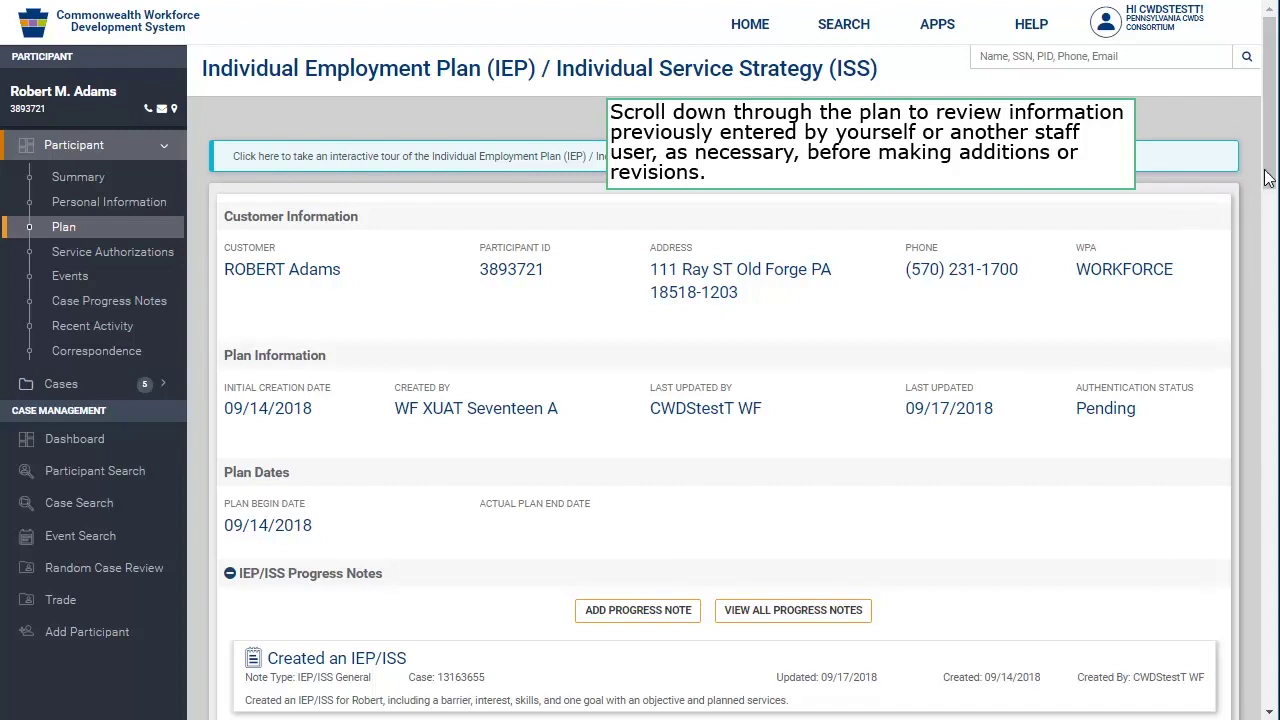
pyautogui.moveTo(1270, 158); pyautogui.dragTo(1268, 254)
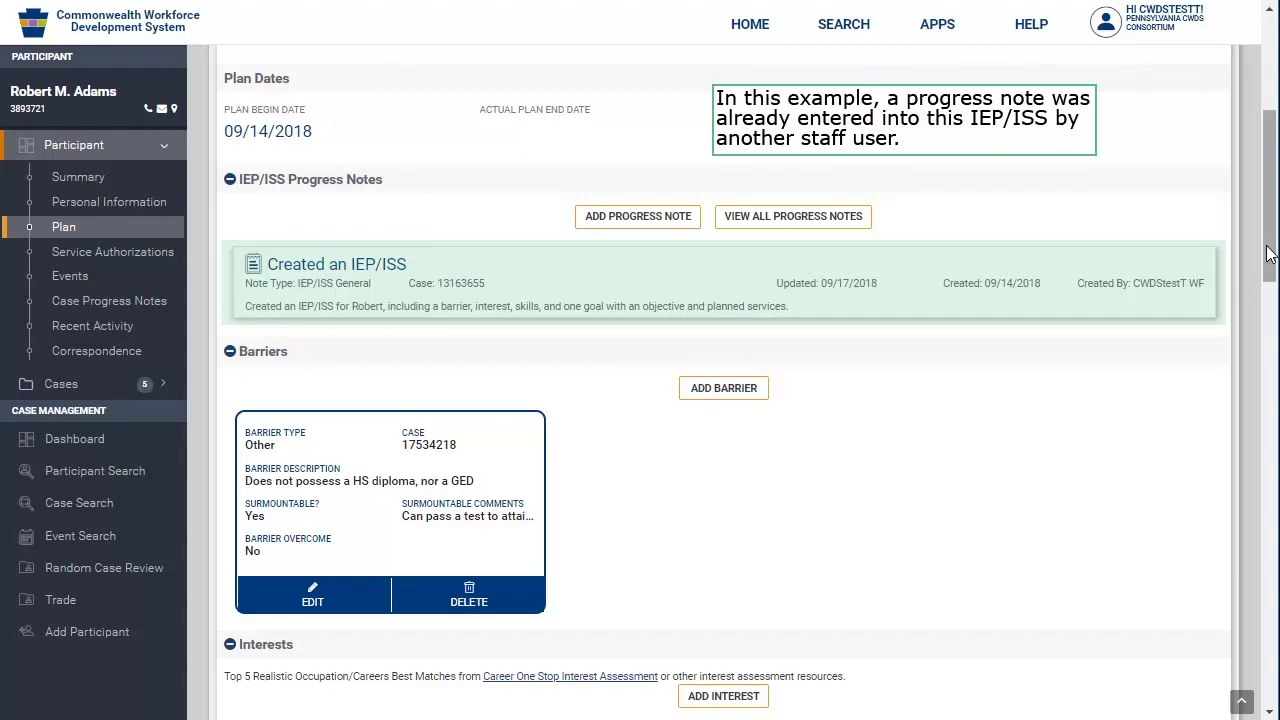
pyautogui.moveTo(1268, 253); pyautogui.dragTo(1268, 317)
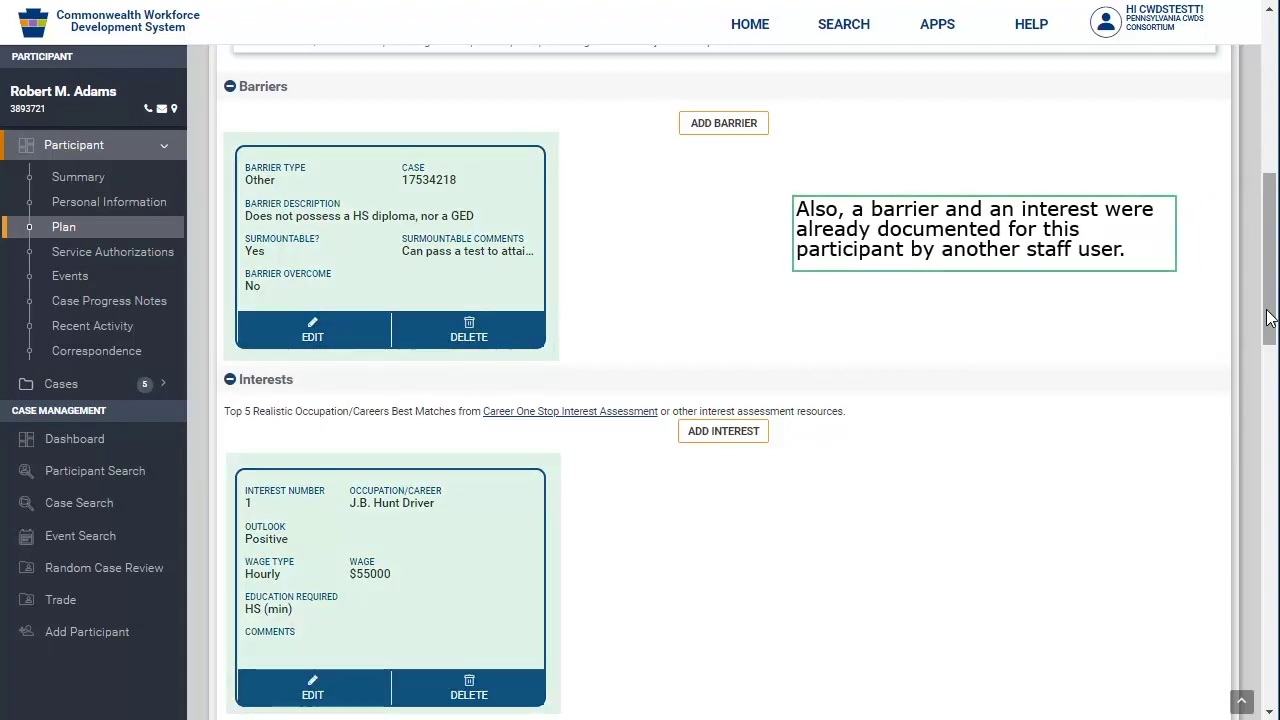
pyautogui.moveTo(1268, 317); pyautogui.dragTo(1268, 420)
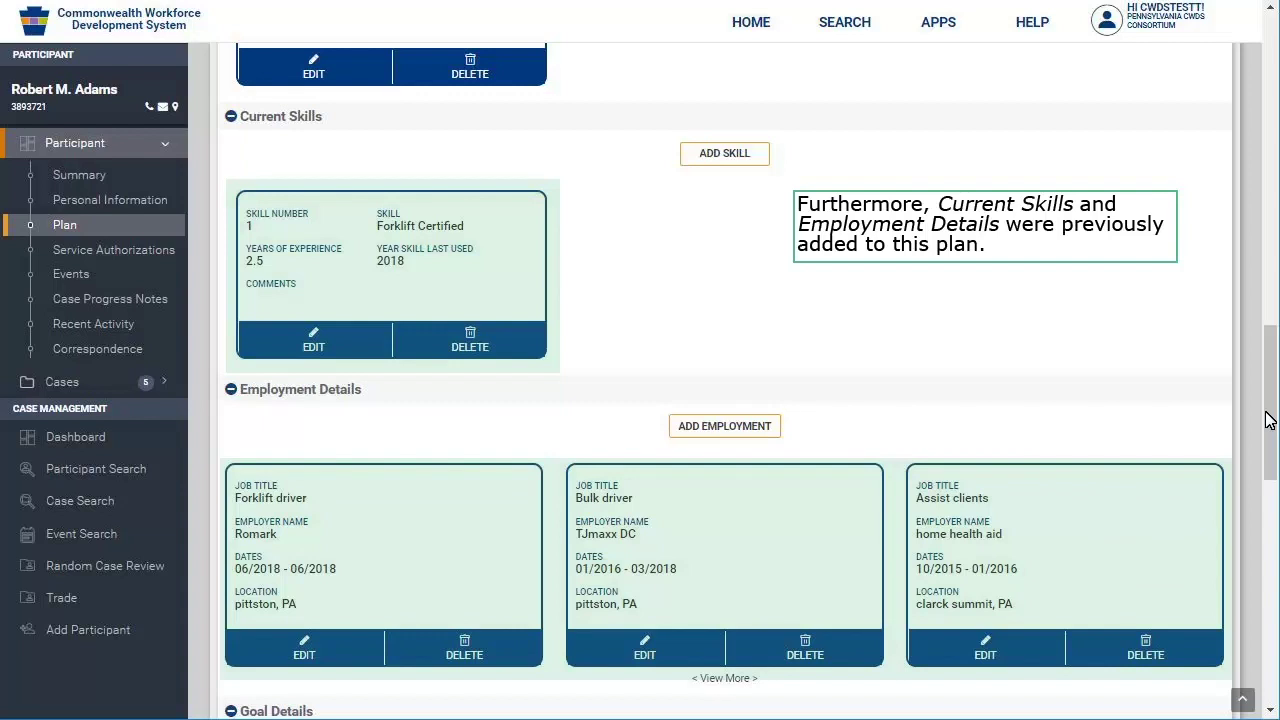
pyautogui.scroll(-4, 1268, 420)
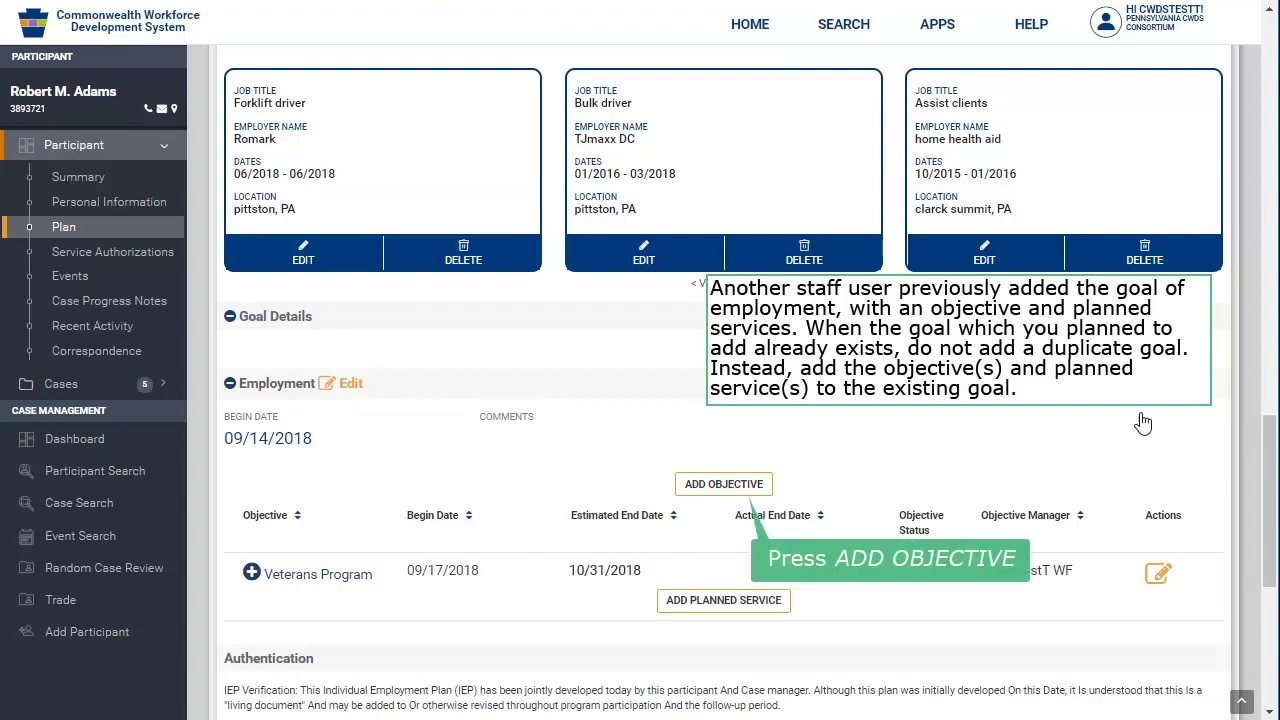
# Add an Employment objective with program WIOA - Adult (18-Older), the participant's case and current objective manager
pyautogui.click(748, 485)
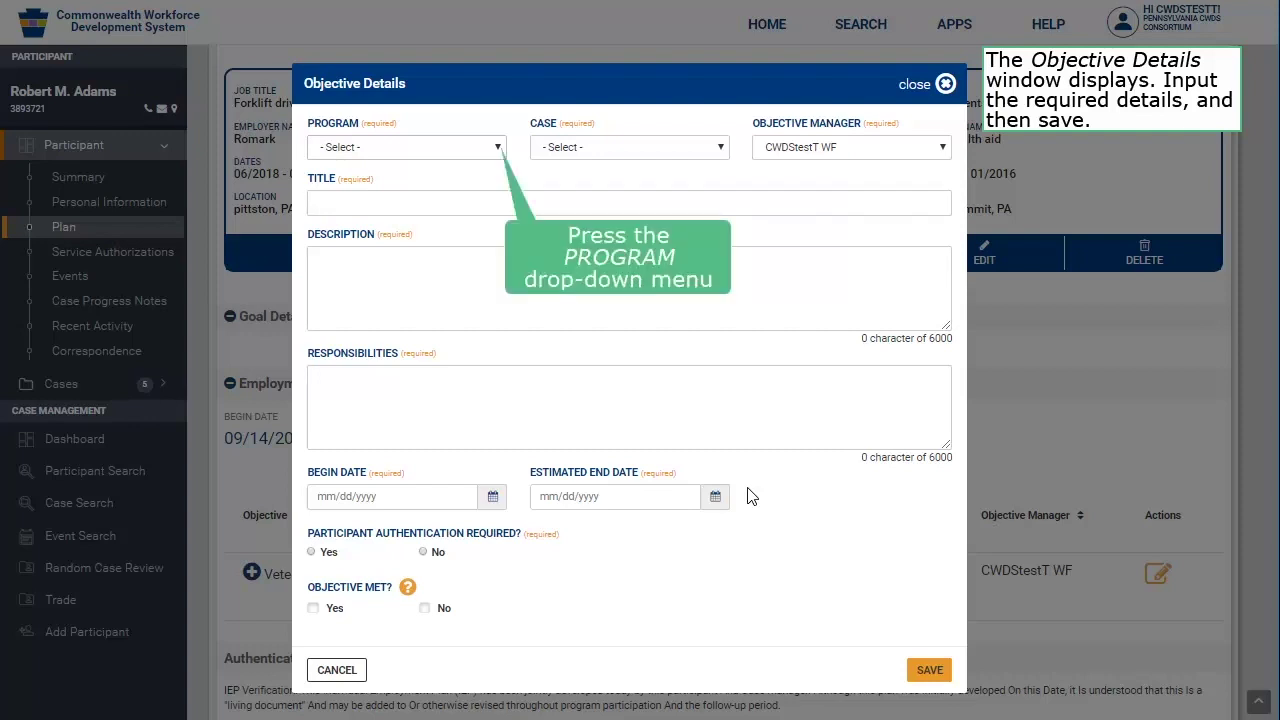
pyautogui.click(498, 149)
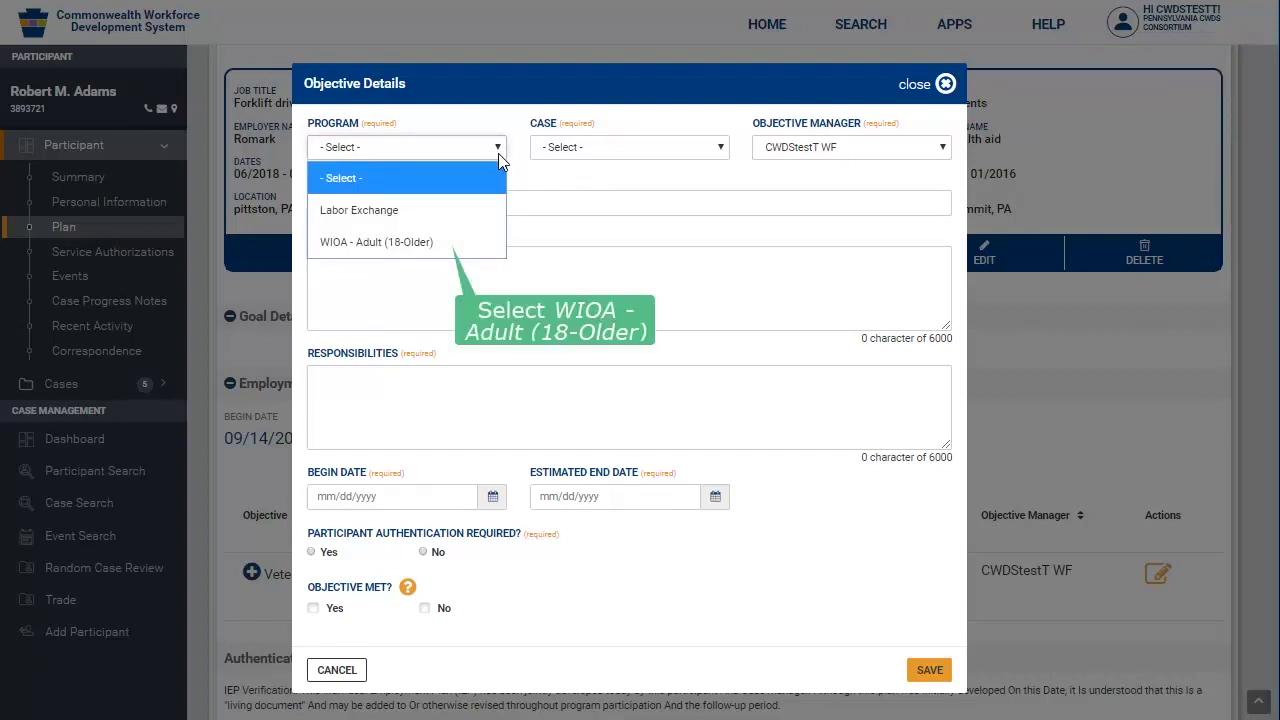
pyautogui.click(450, 242)
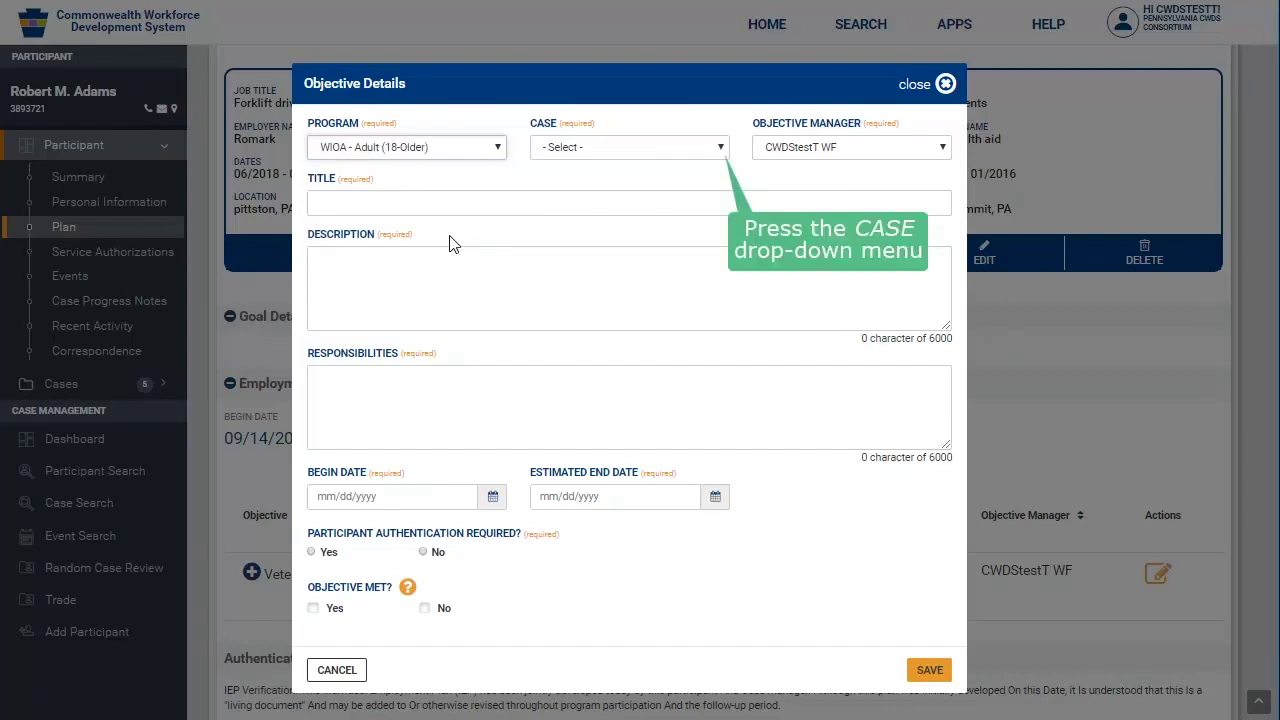
pyautogui.click(724, 153)
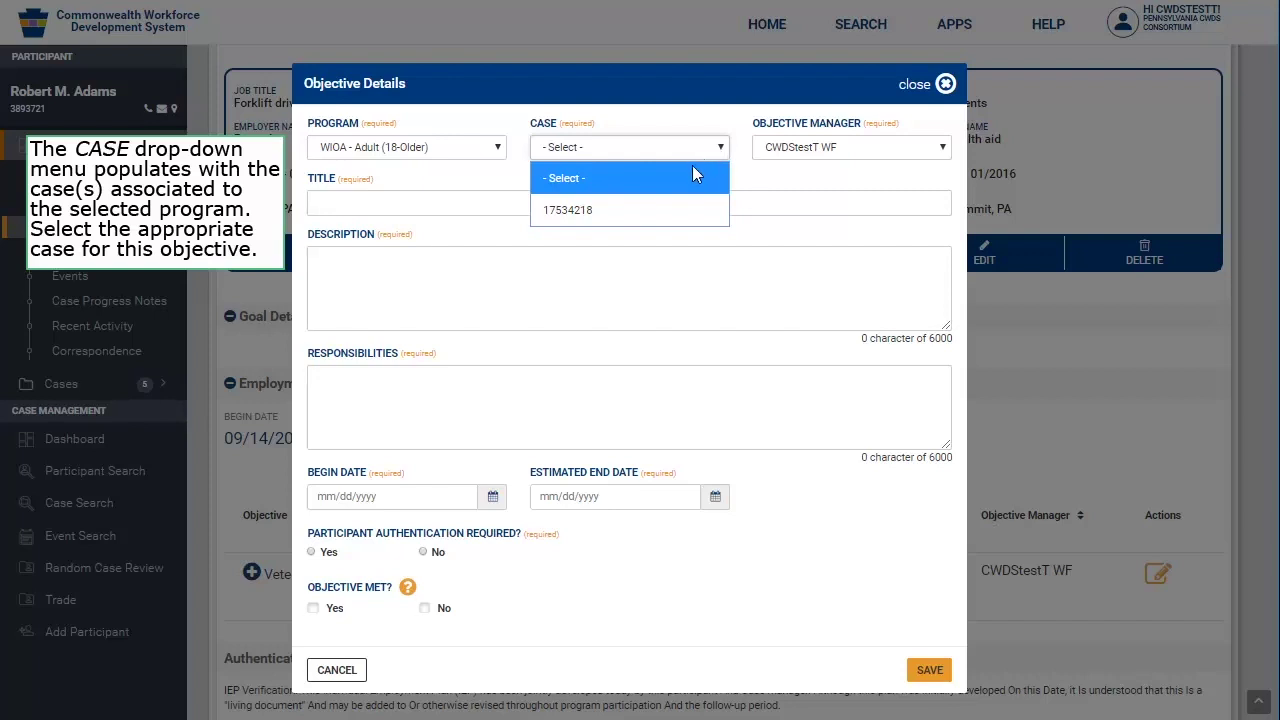
pyautogui.click(683, 208)
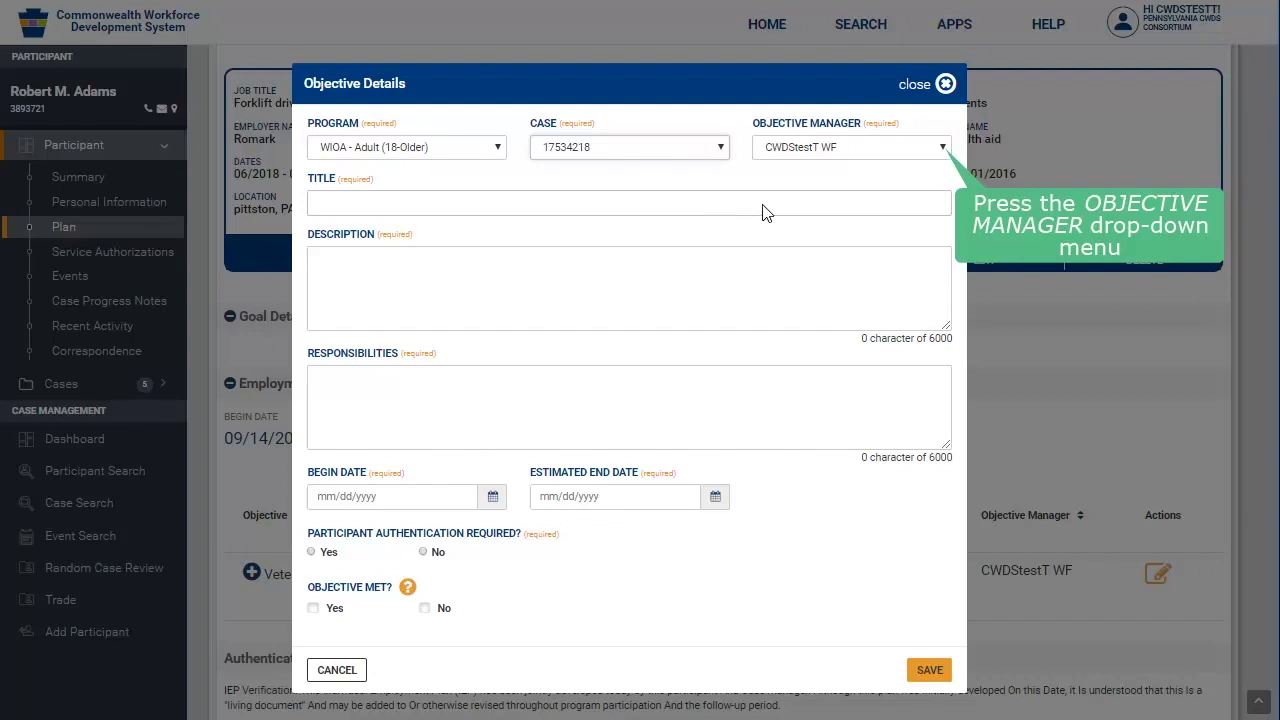
pyautogui.click(944, 147)
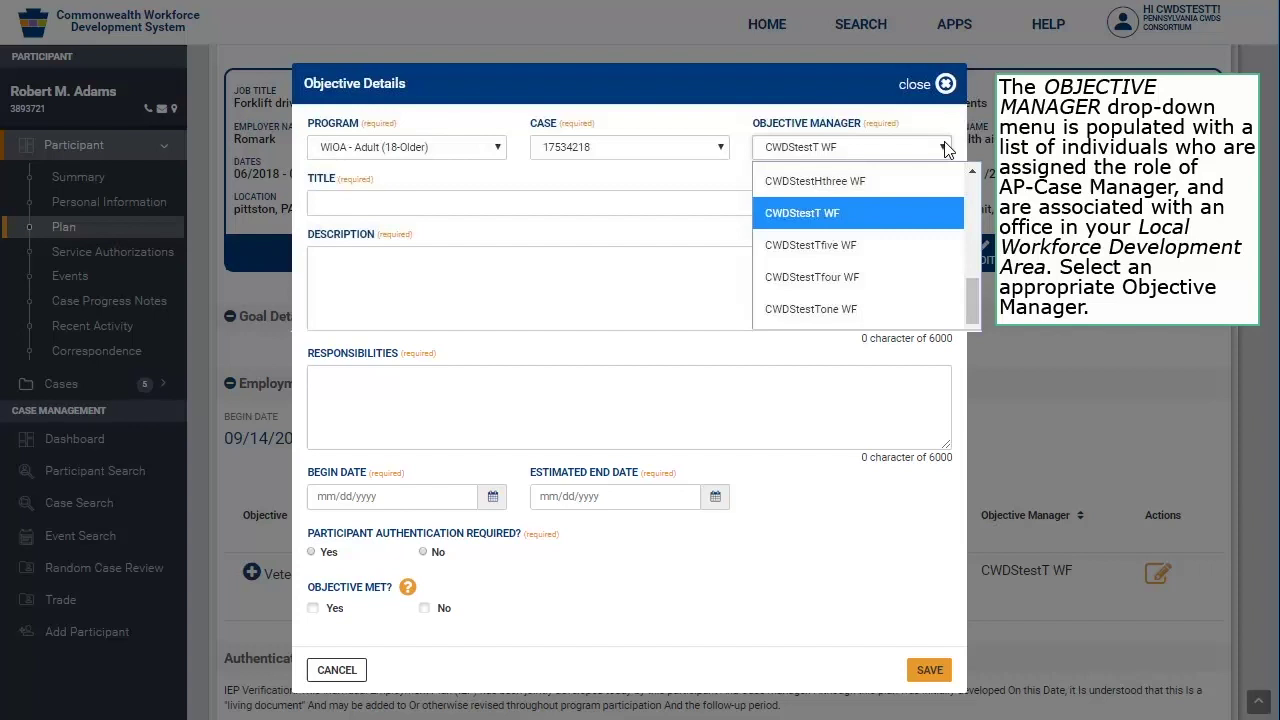
pyautogui.click(885, 206)
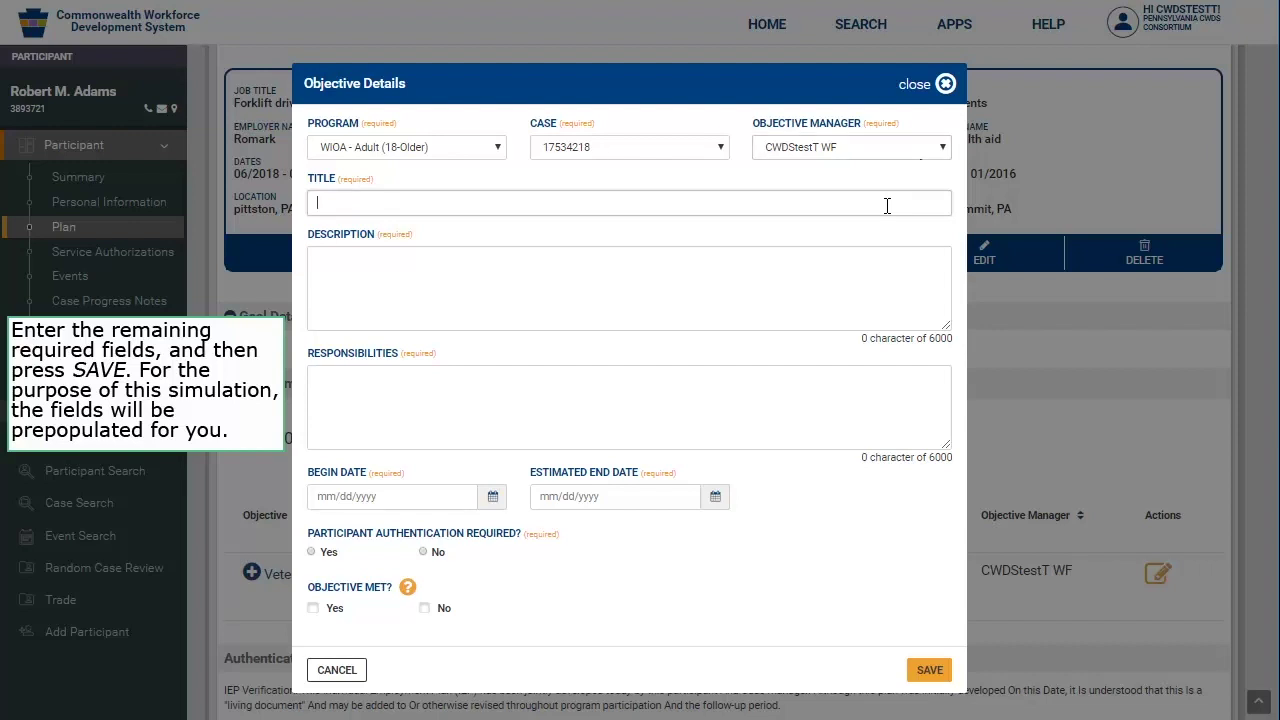
# Save objective 'GED completion with subsequent CDL Licensing' (09/17/2018–10/31/2018) requiring staff authentication
pyautogui.click(407, 202)
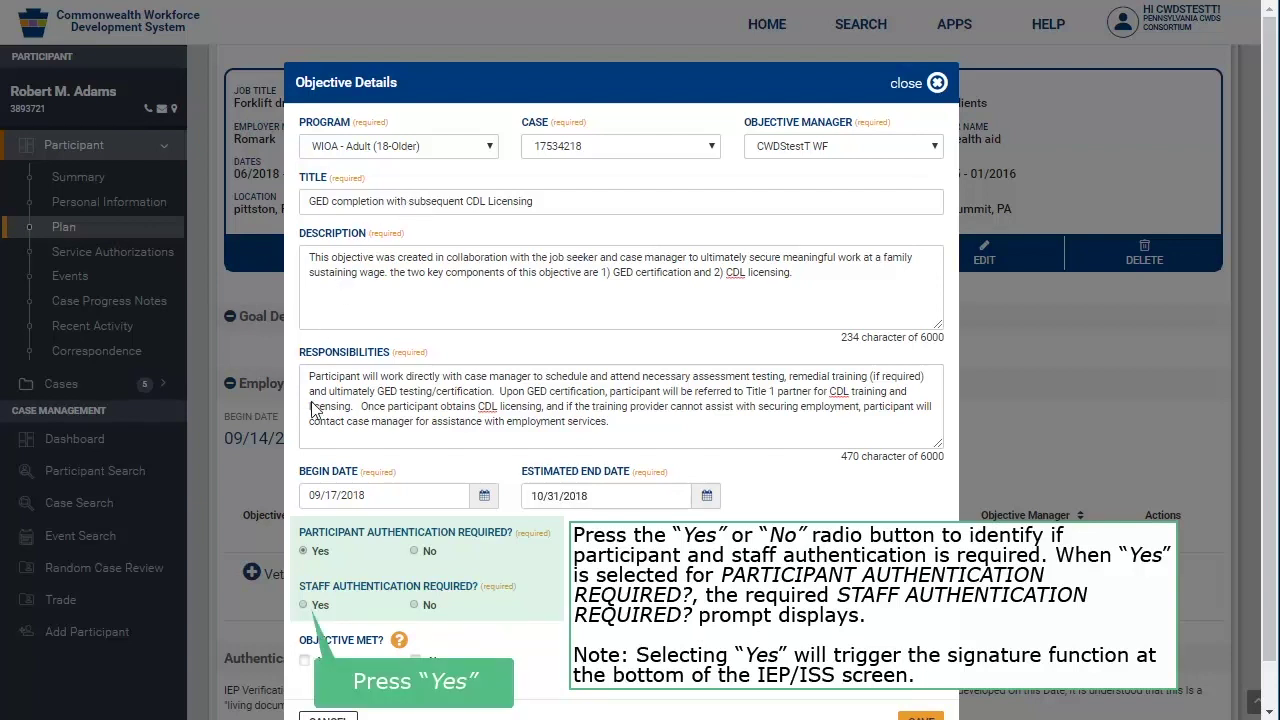
pyautogui.click(304, 605)
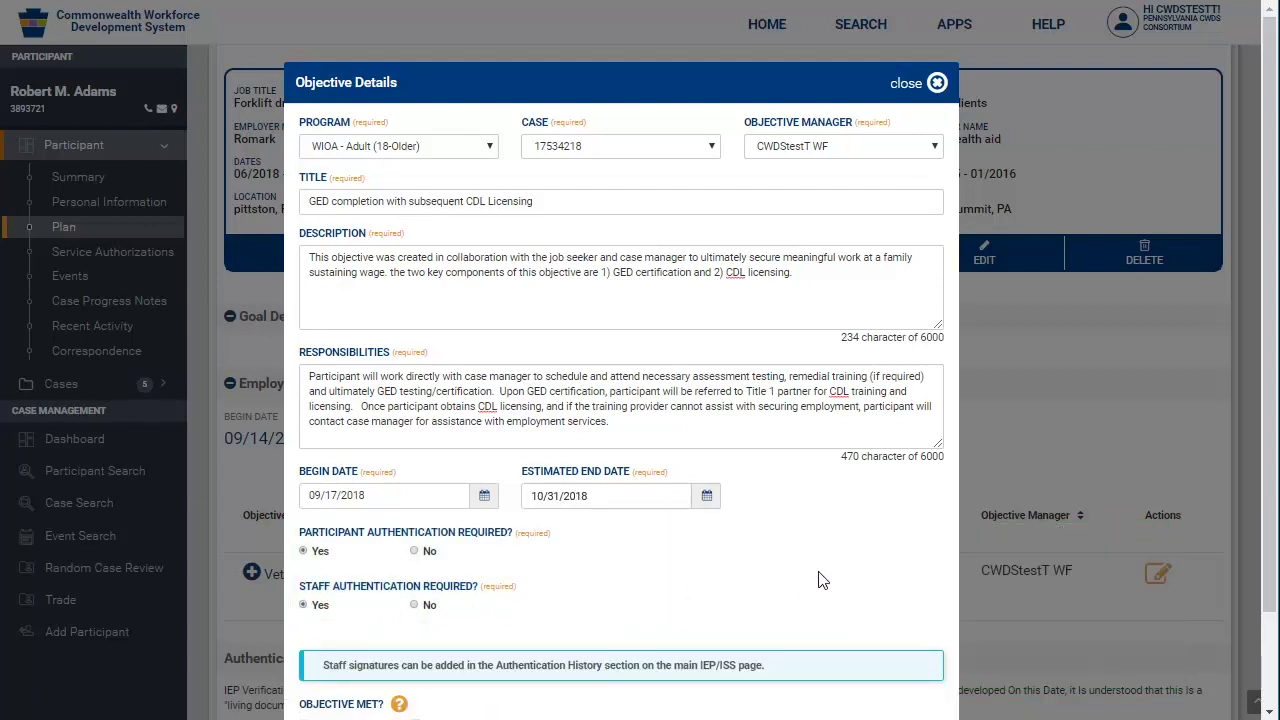
pyautogui.scroll(-2, 1268, 313)
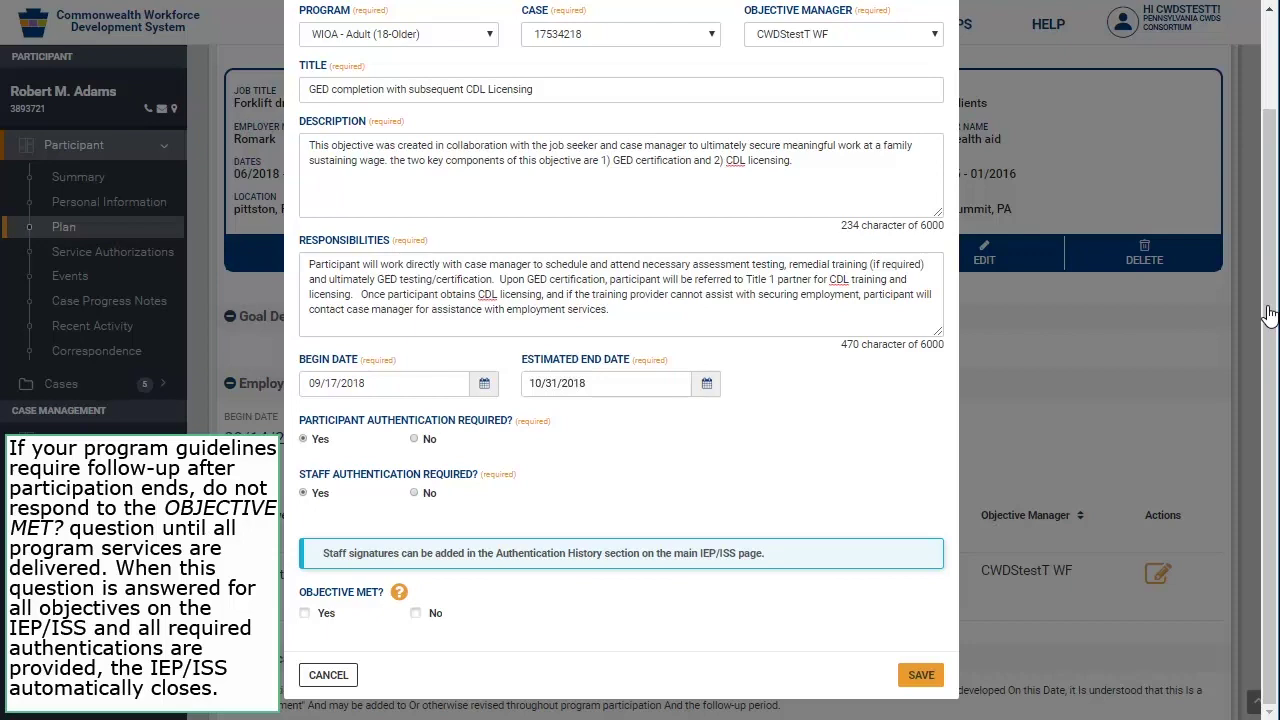
pyautogui.click(919, 670)
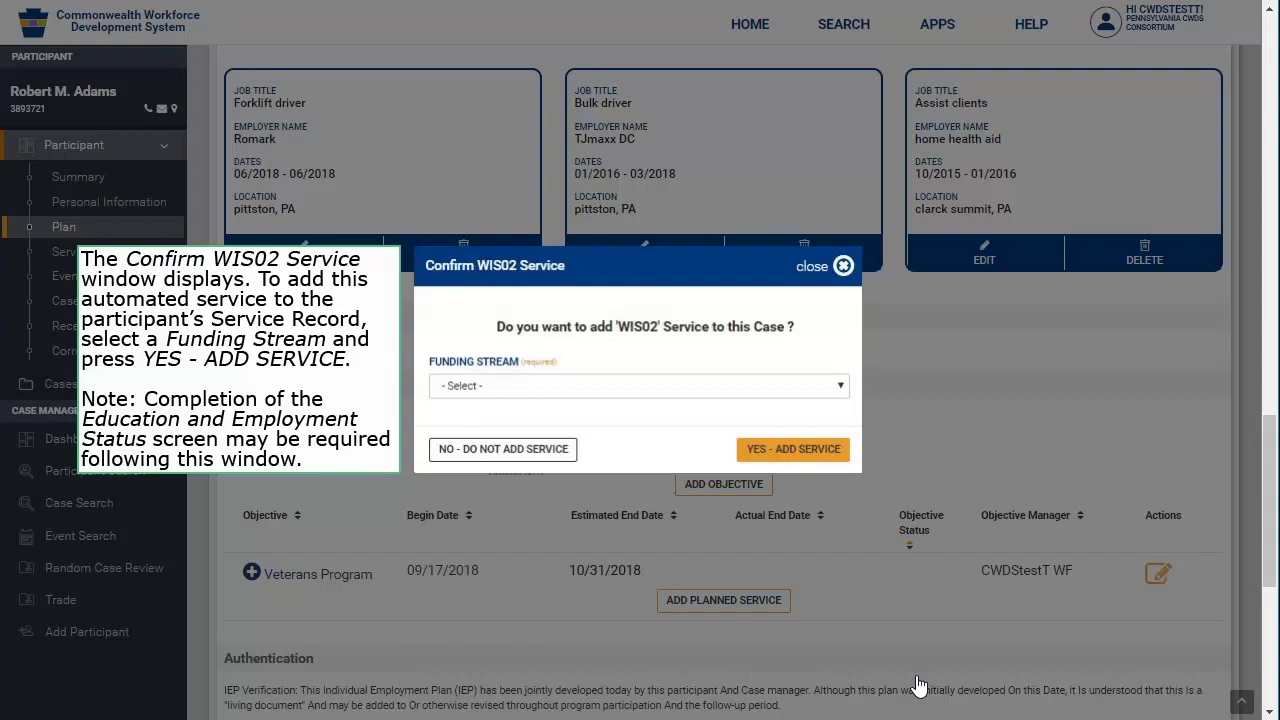
# Confirm adding the WIS02 service with the Adult Local funding stream
pyautogui.click(841, 387)
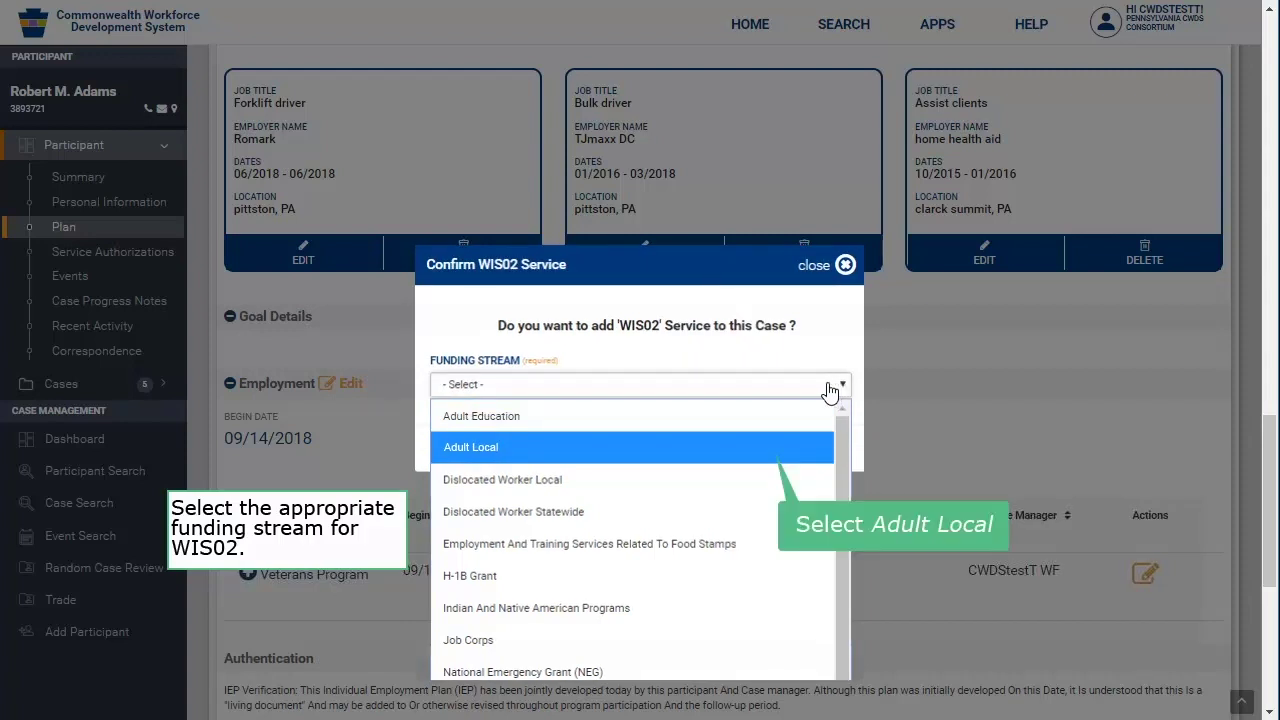
pyautogui.click(774, 446)
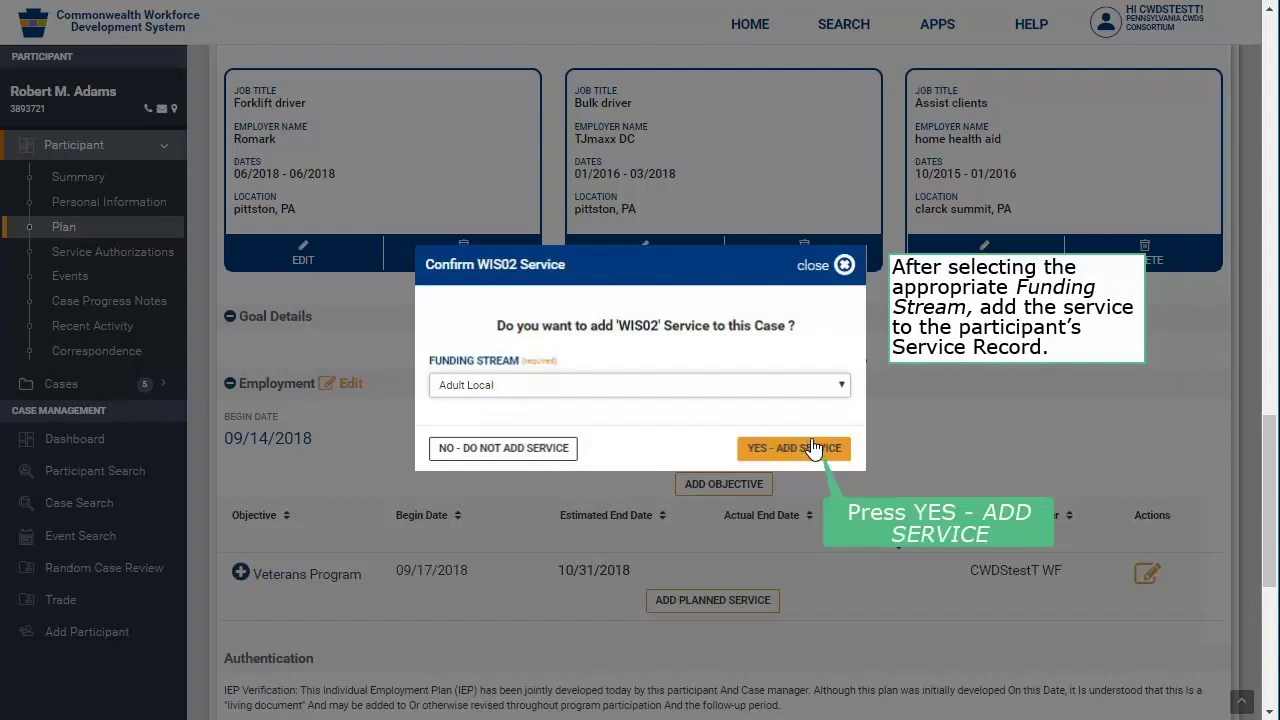
pyautogui.click(818, 449)
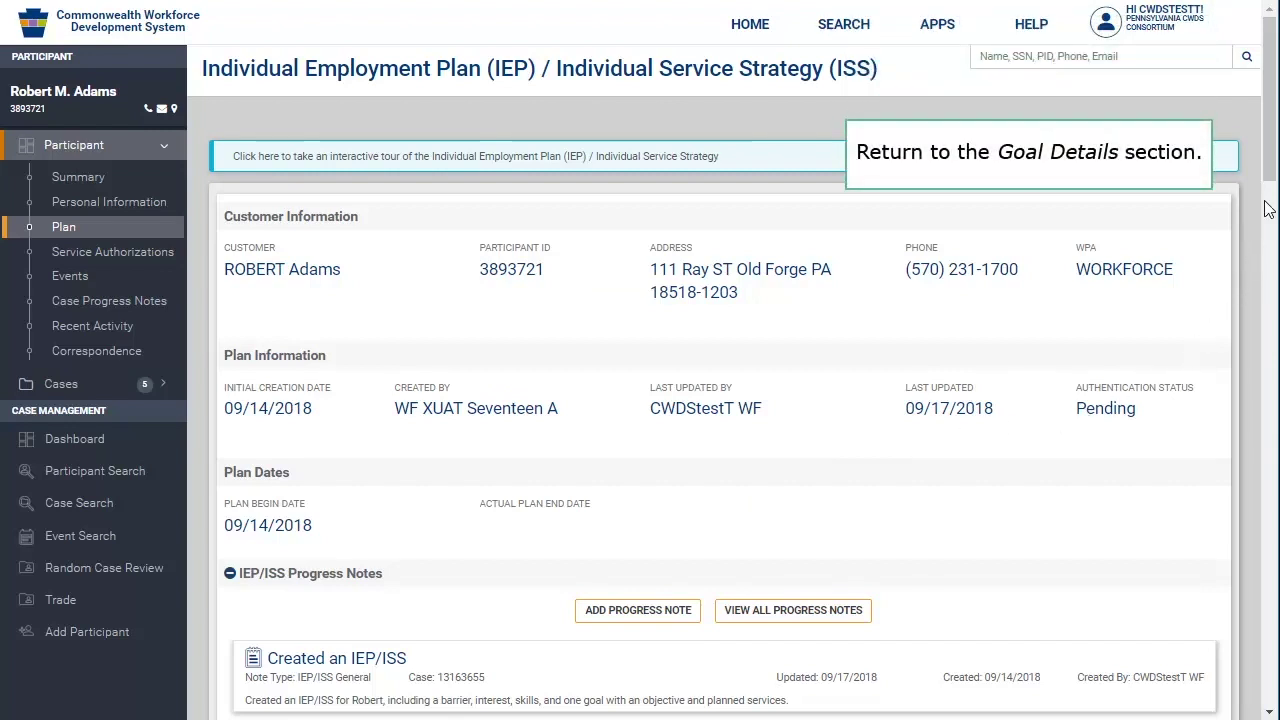
# Start a planned service under the GED completion with subsequent CDL Licensing objective
pyautogui.scroll(-10, 1270, 160)
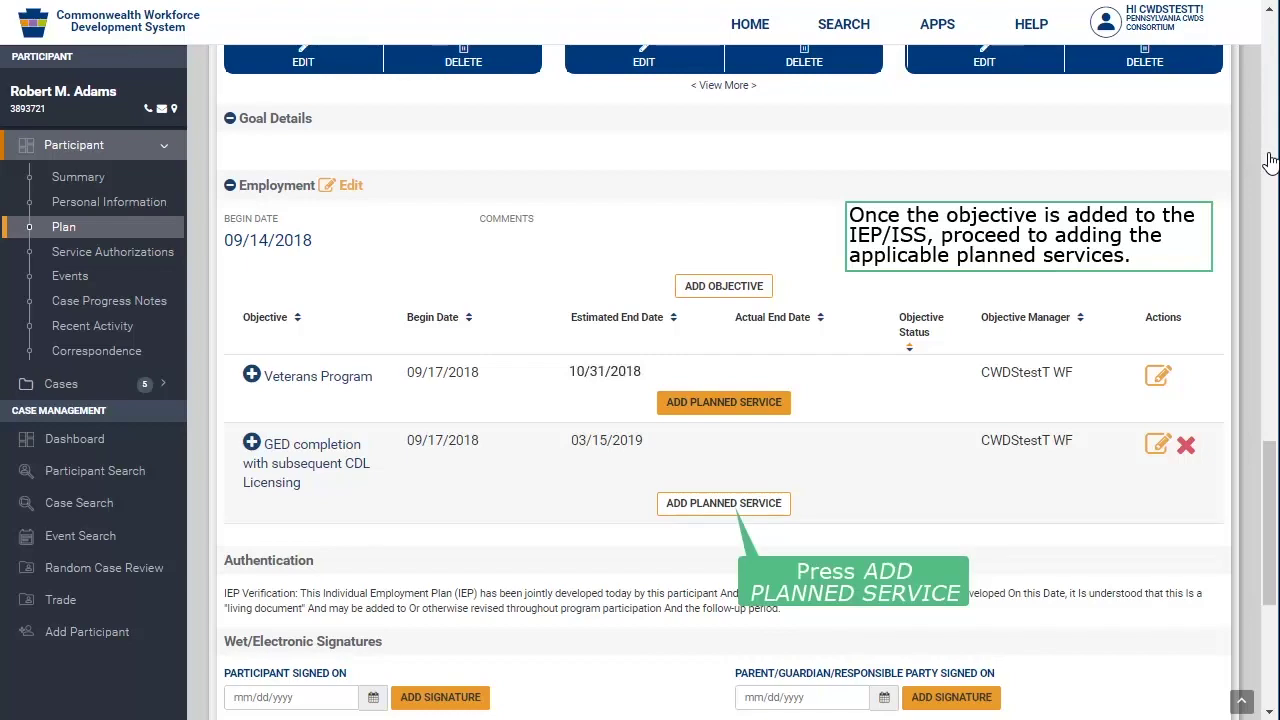
pyautogui.click(732, 503)
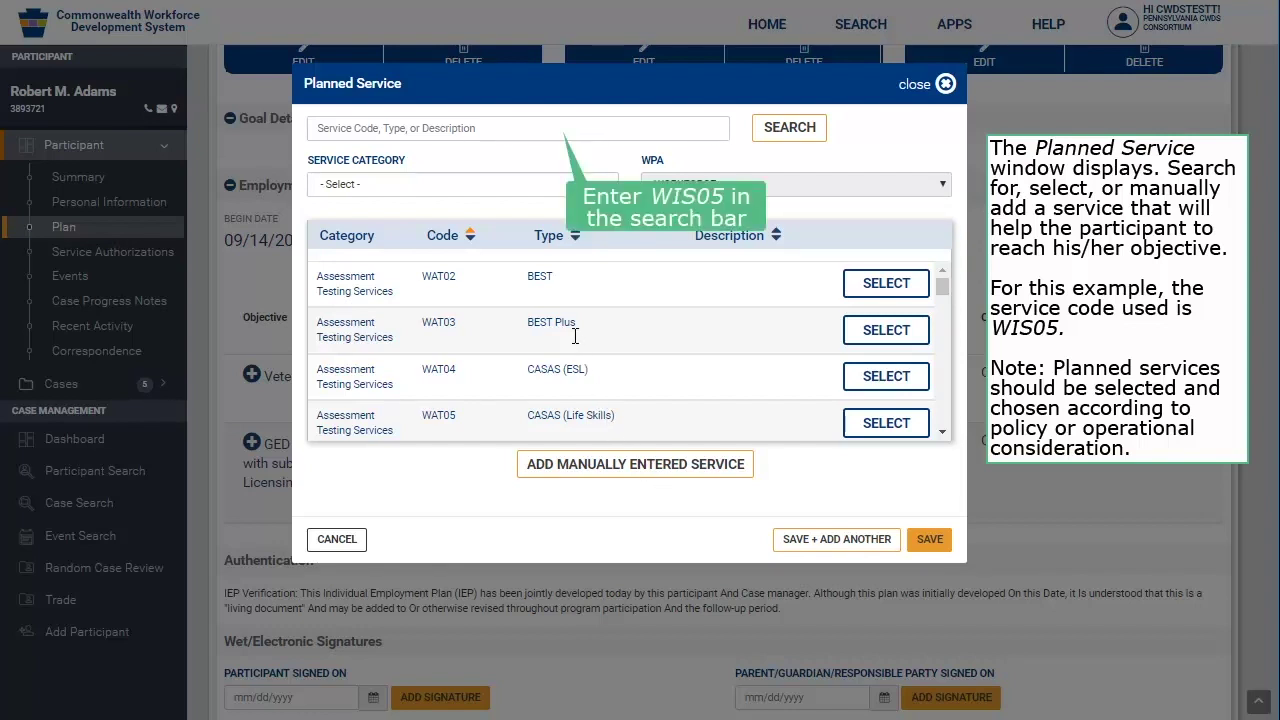
# Search for service code WIS05 and select Individual Counseling and Career Planning
pyautogui.click(556, 131)
pyautogui.write('WIS05')
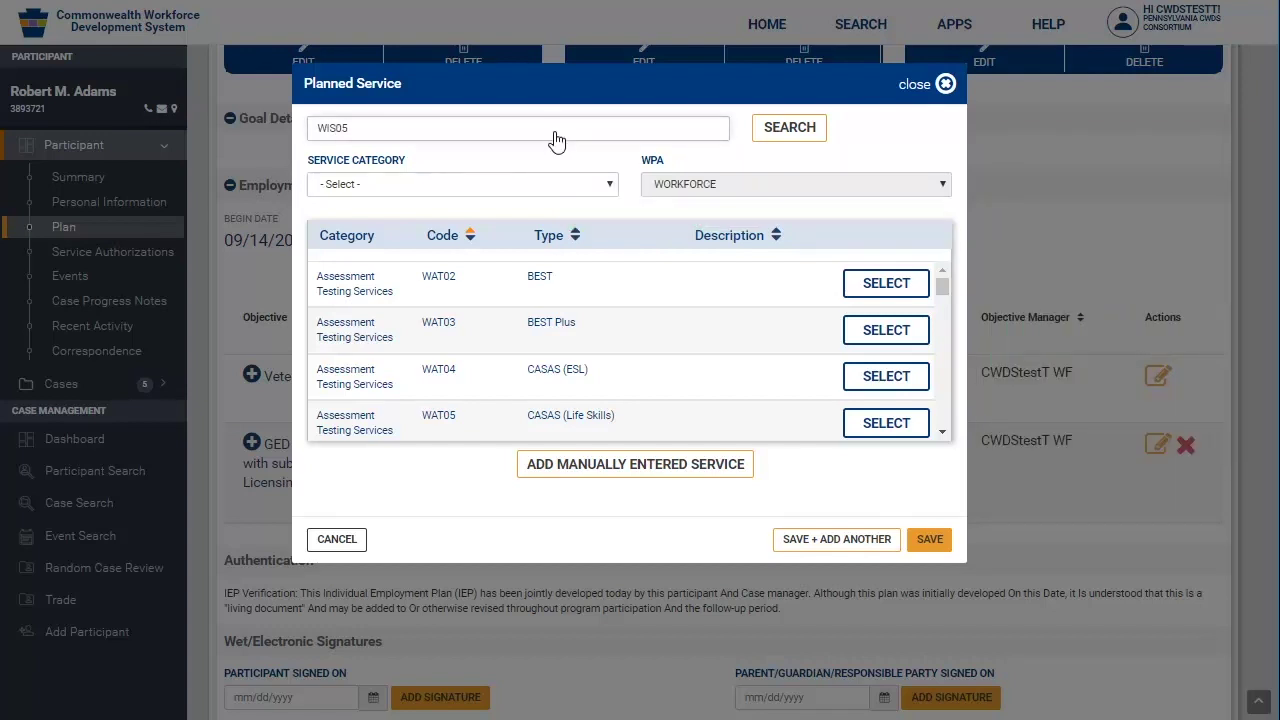
pyautogui.click(815, 136)
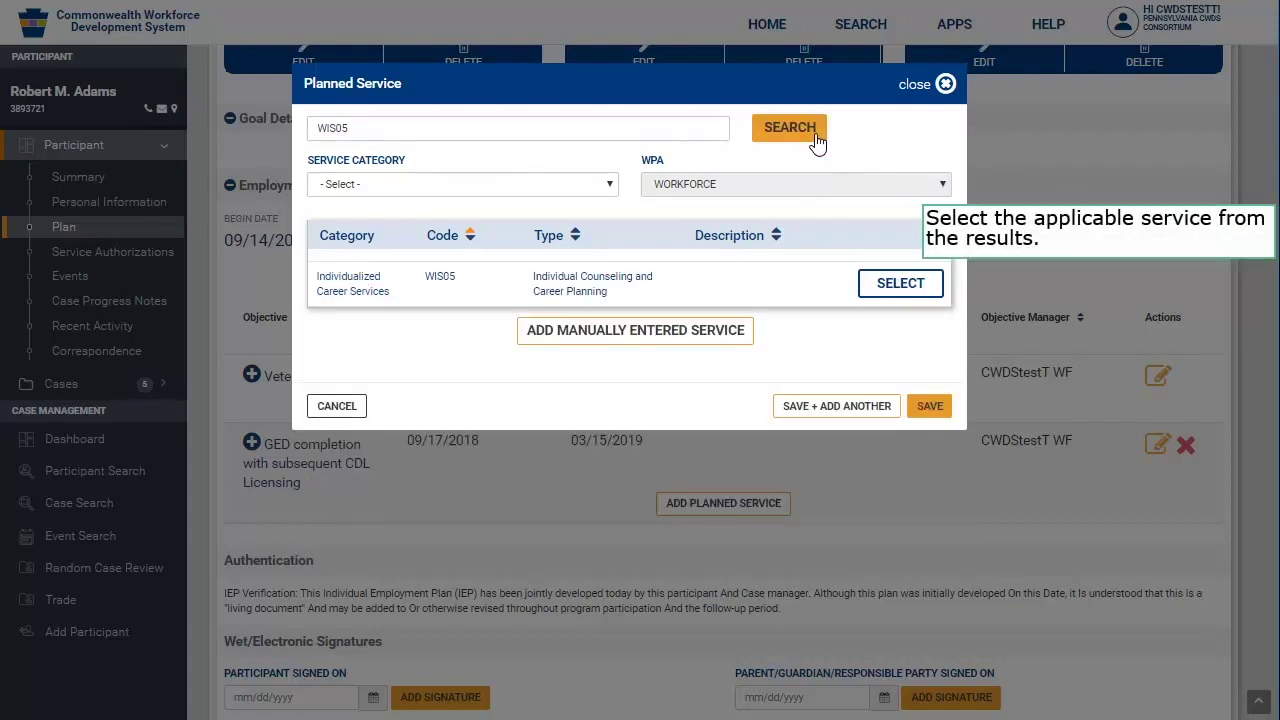
pyautogui.click(904, 287)
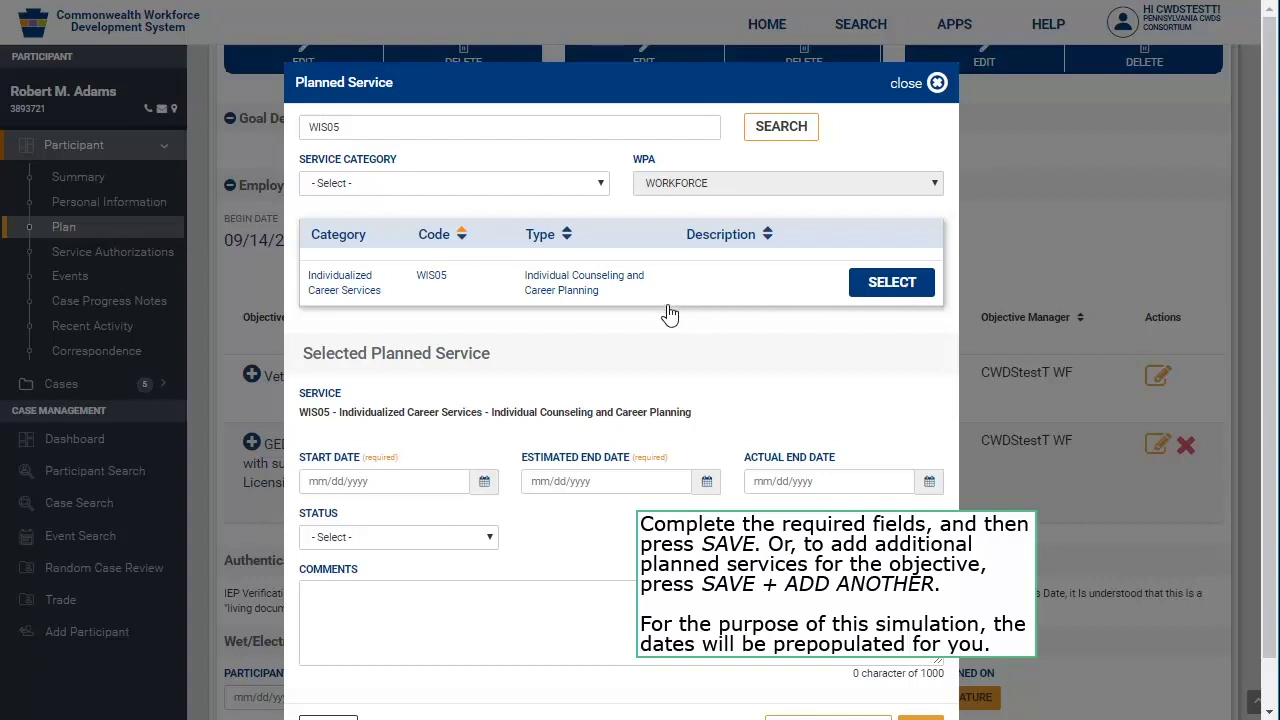
# Date WIS05 from 09/17/2018 to 09/18/2018 and save, ready to add another service
pyautogui.click(484, 483)
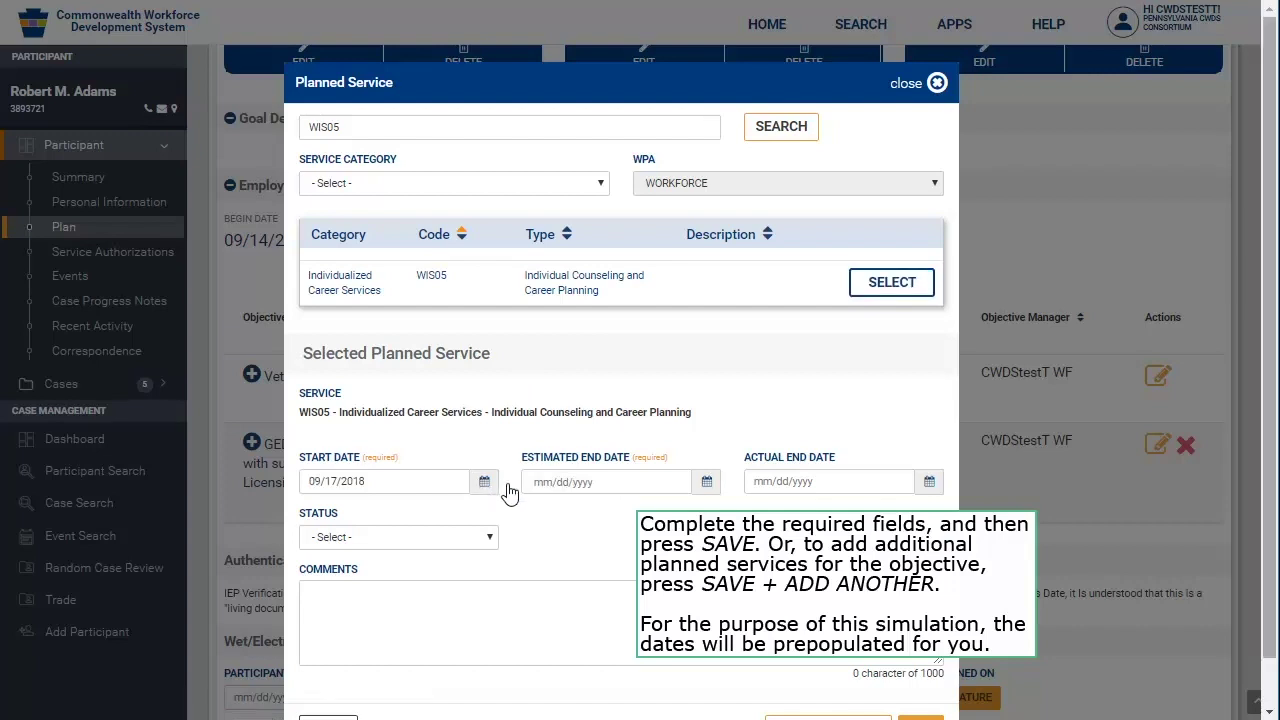
pyautogui.click(706, 485)
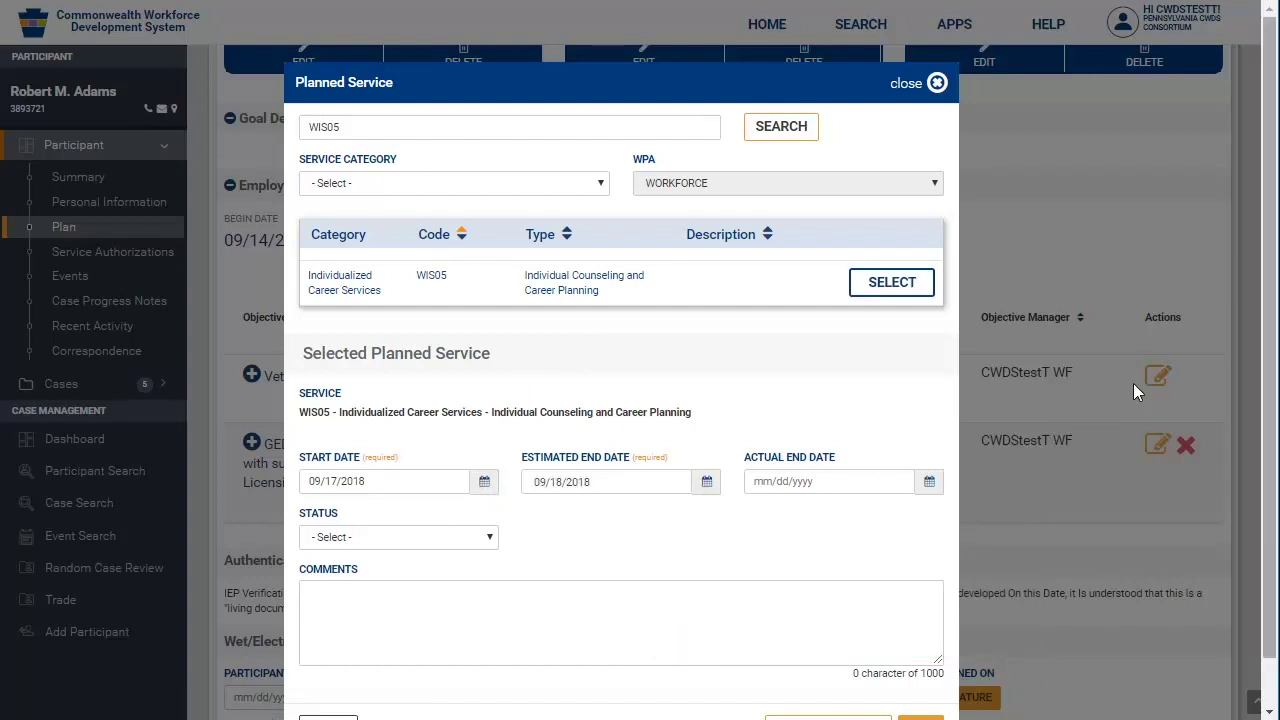
pyautogui.scroll(-1, 1272, 118)
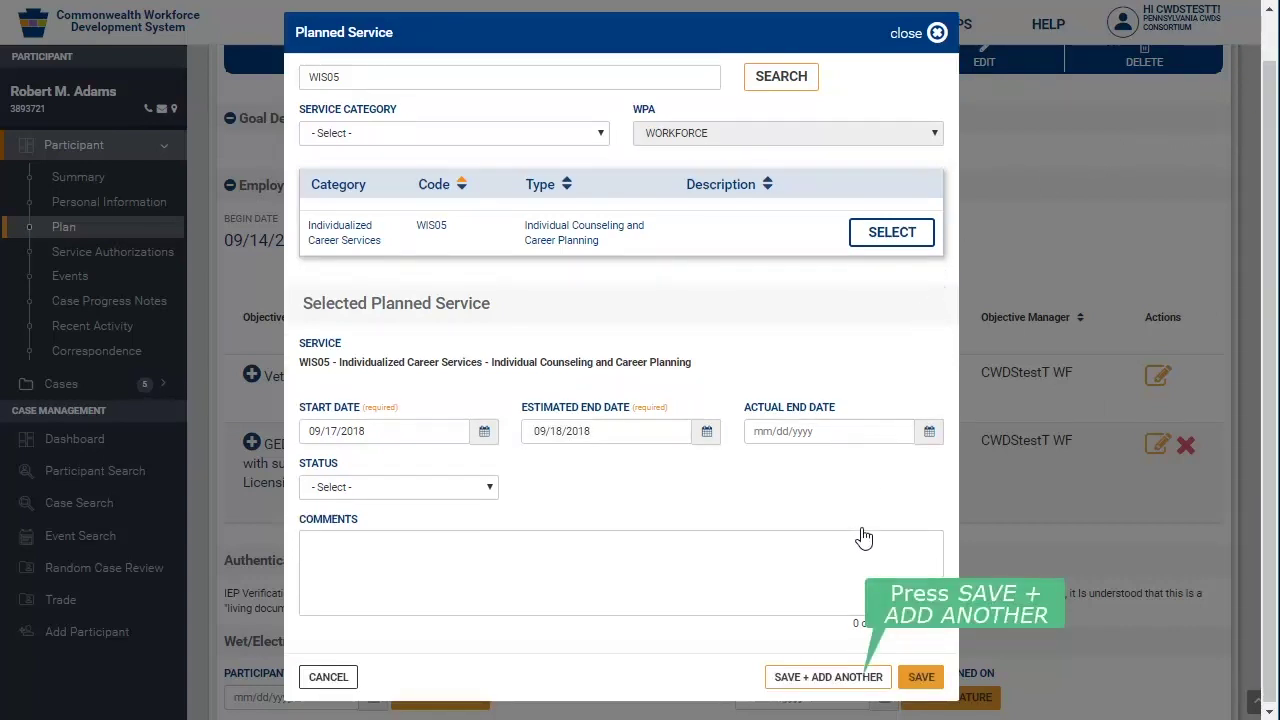
pyautogui.click(855, 677)
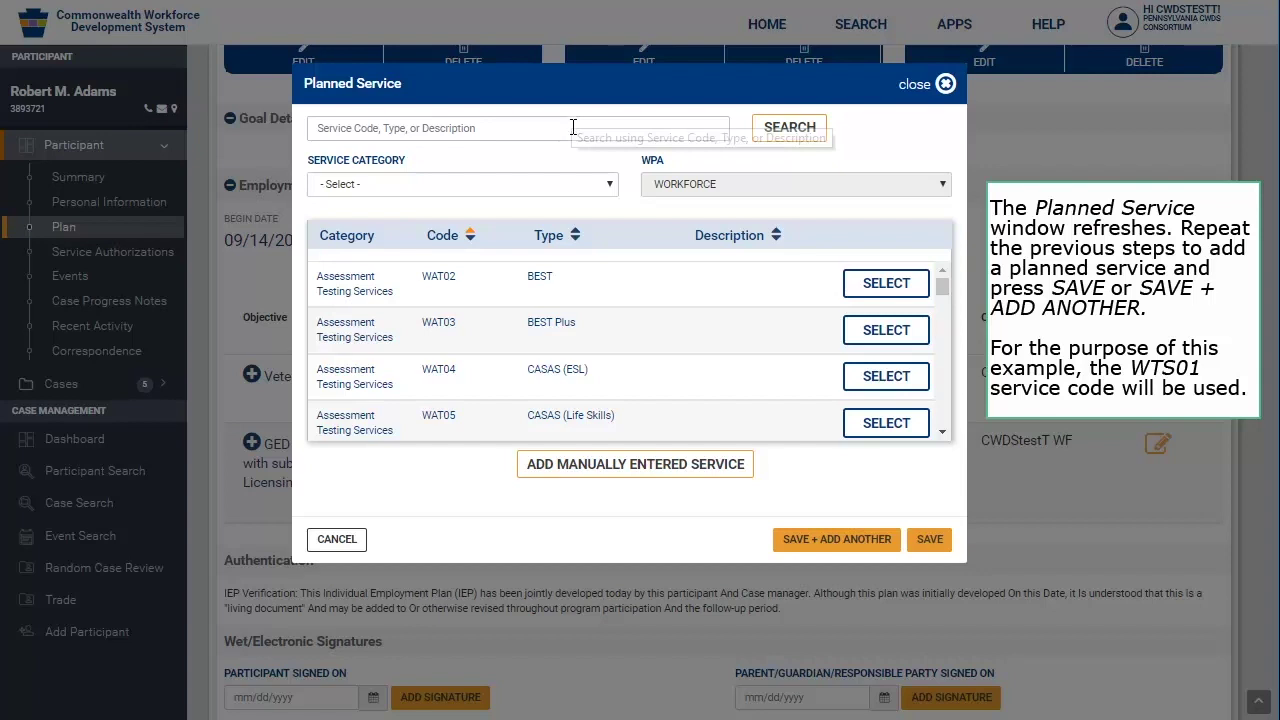
# Search for service code WTS01 and select Occupational Skills Training
pyautogui.click(573, 127)
pyautogui.write('WTS01')
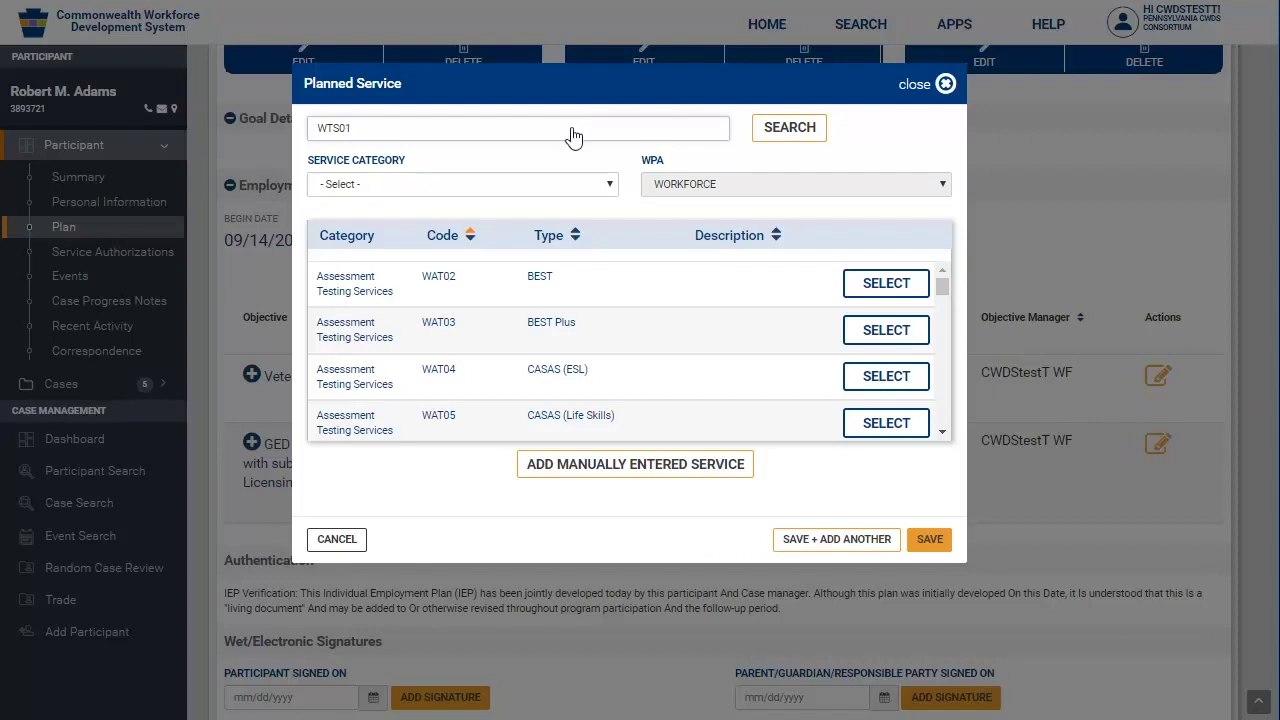
pyautogui.click(785, 133)
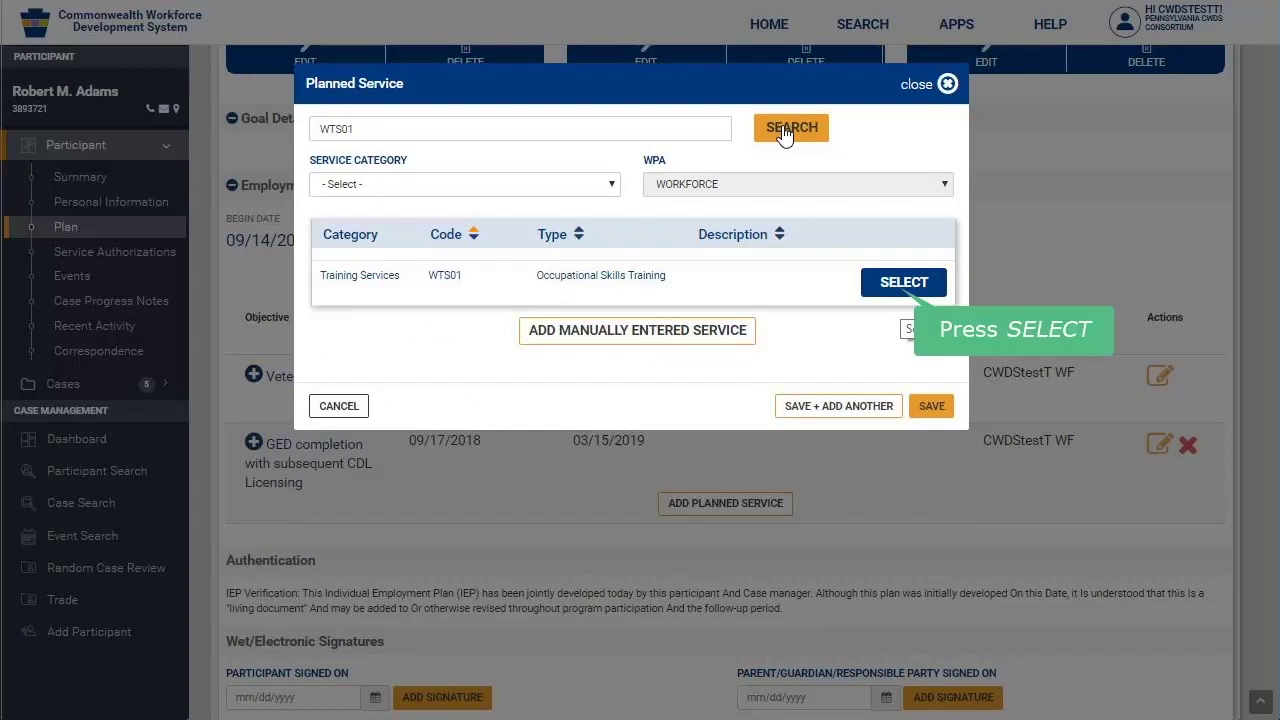
pyautogui.click(904, 286)
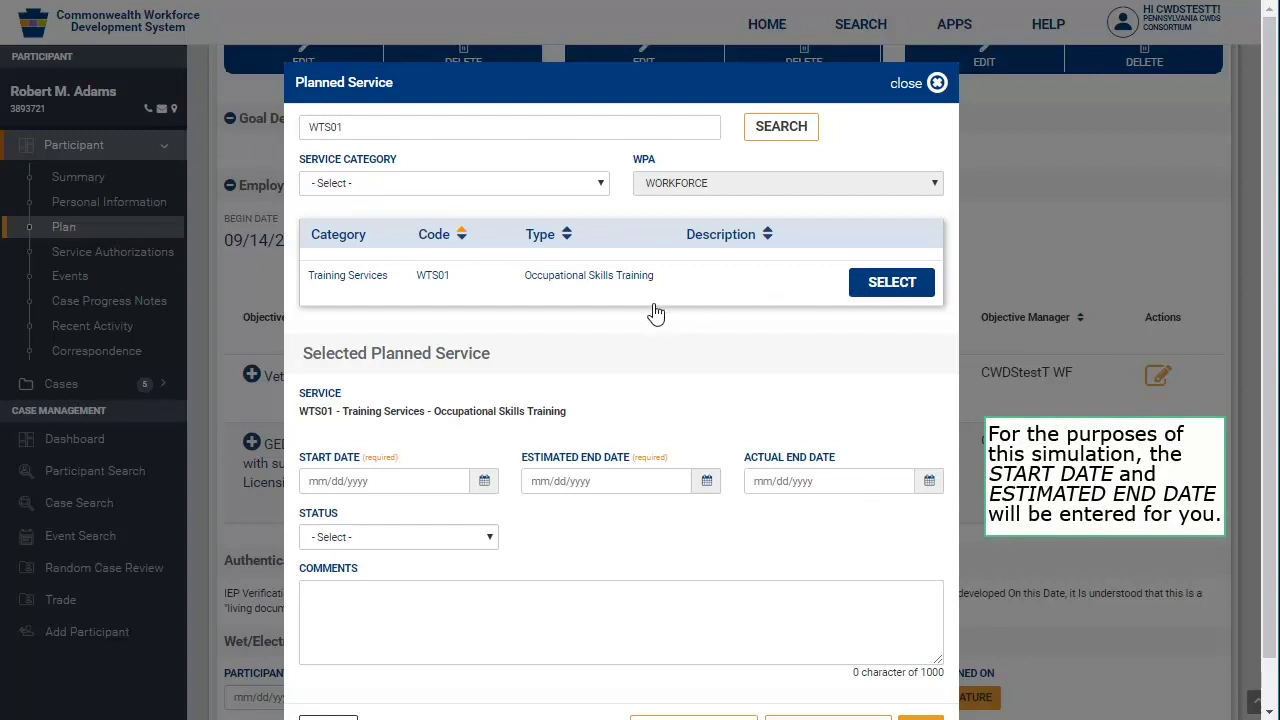
# Date WTS01 from 09/17/2018 to an estimated end of 09/18/2018, then save and add training
pyautogui.click(478, 487)
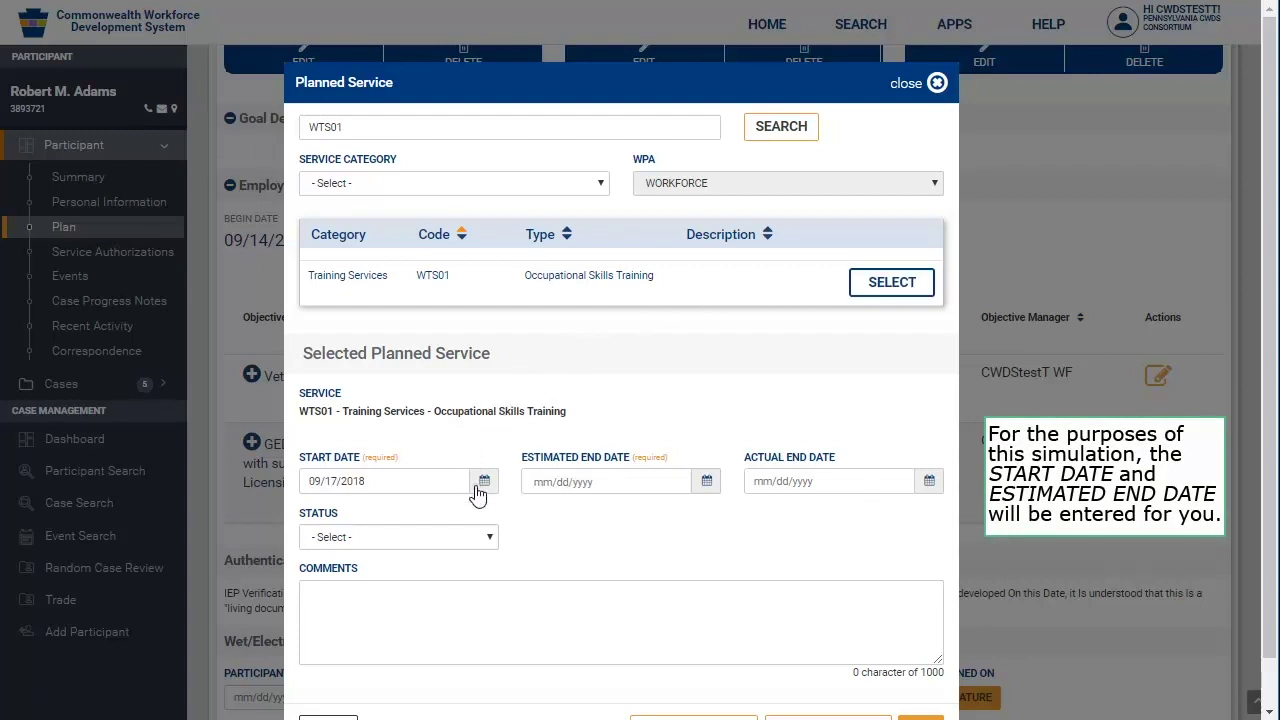
pyautogui.click(706, 482)
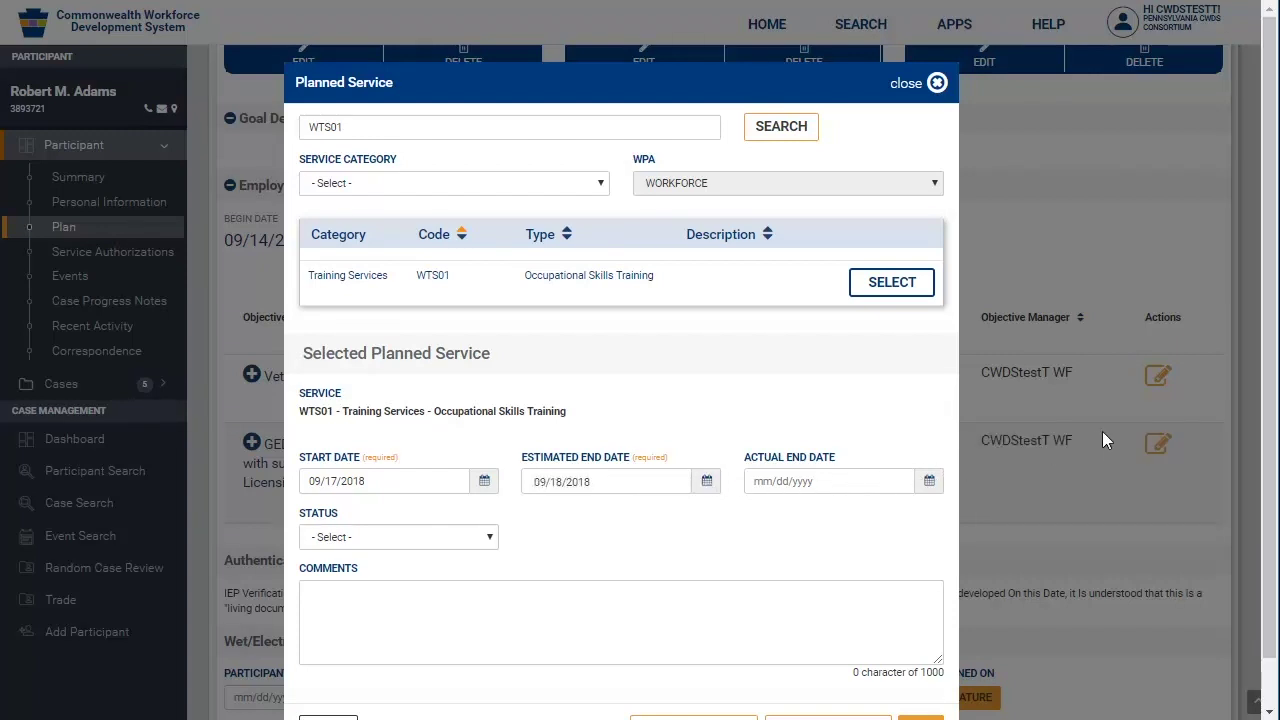
pyautogui.scroll(-1, 1270, 272)
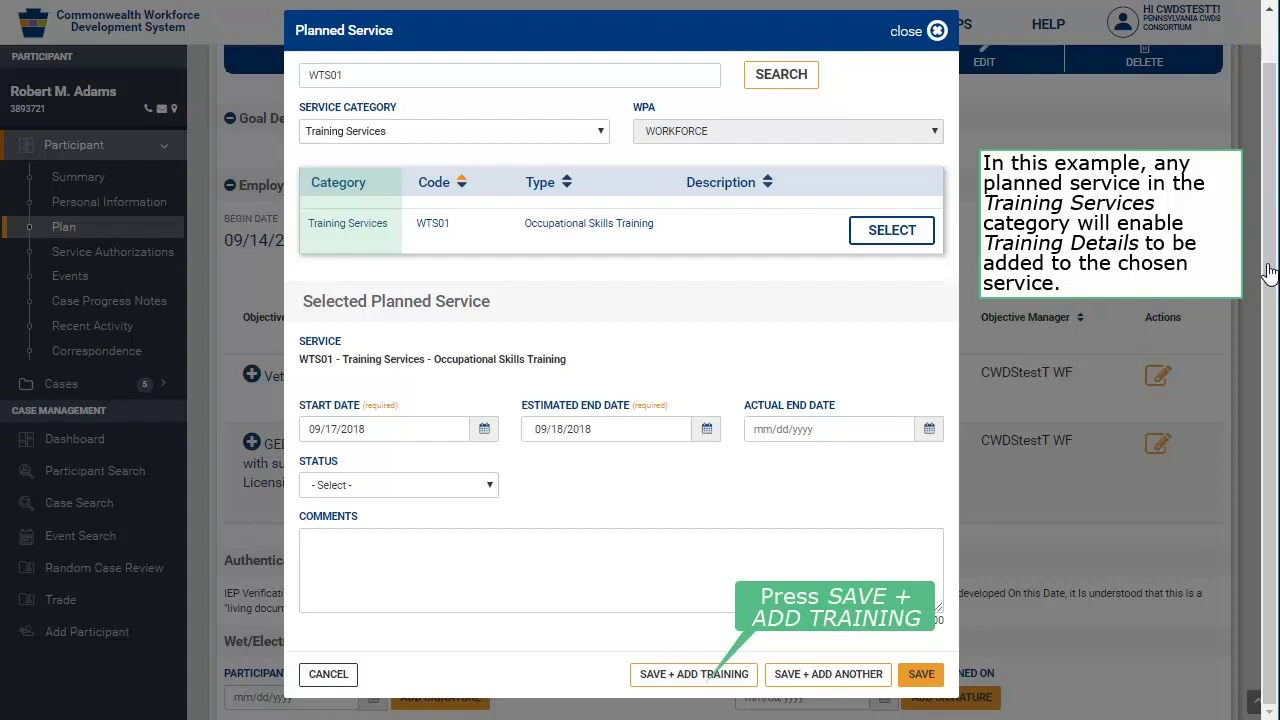
pyautogui.click(703, 674)
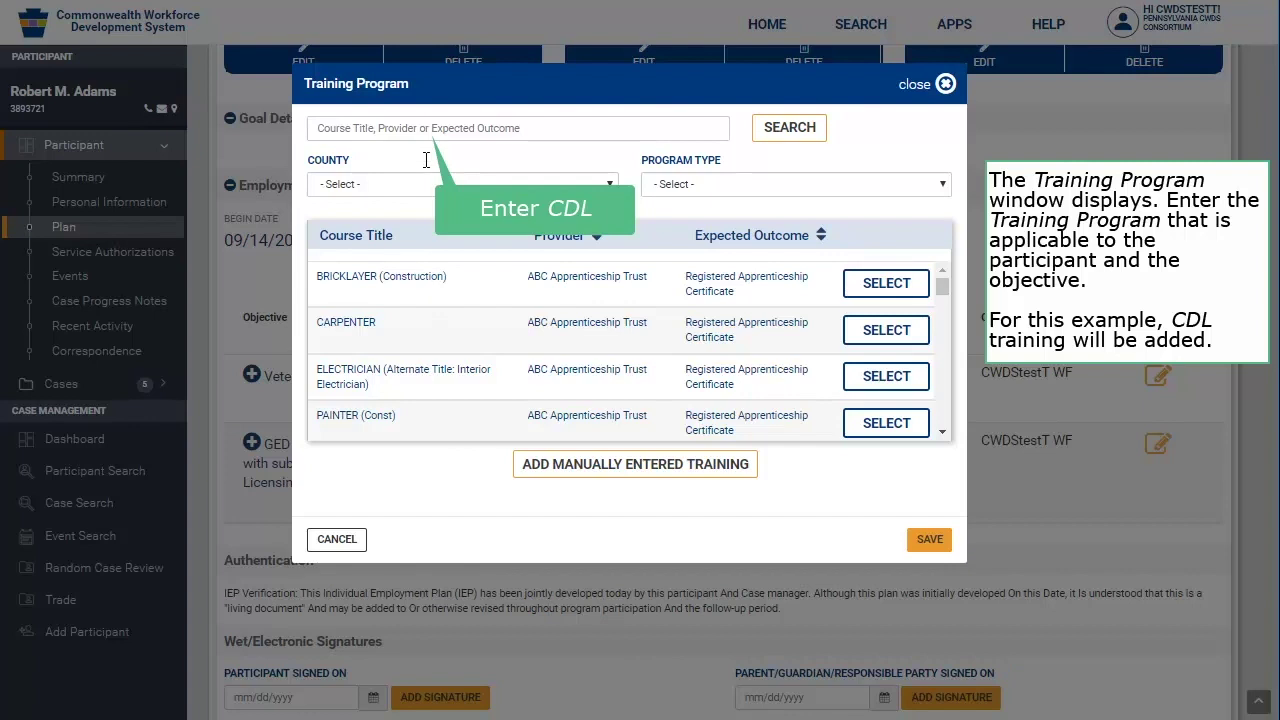
# Search training programs for 'CDL', choose Class A CDL Driving from All-State Career, and save it
pyautogui.click(425, 127)
pyautogui.write('CDL')
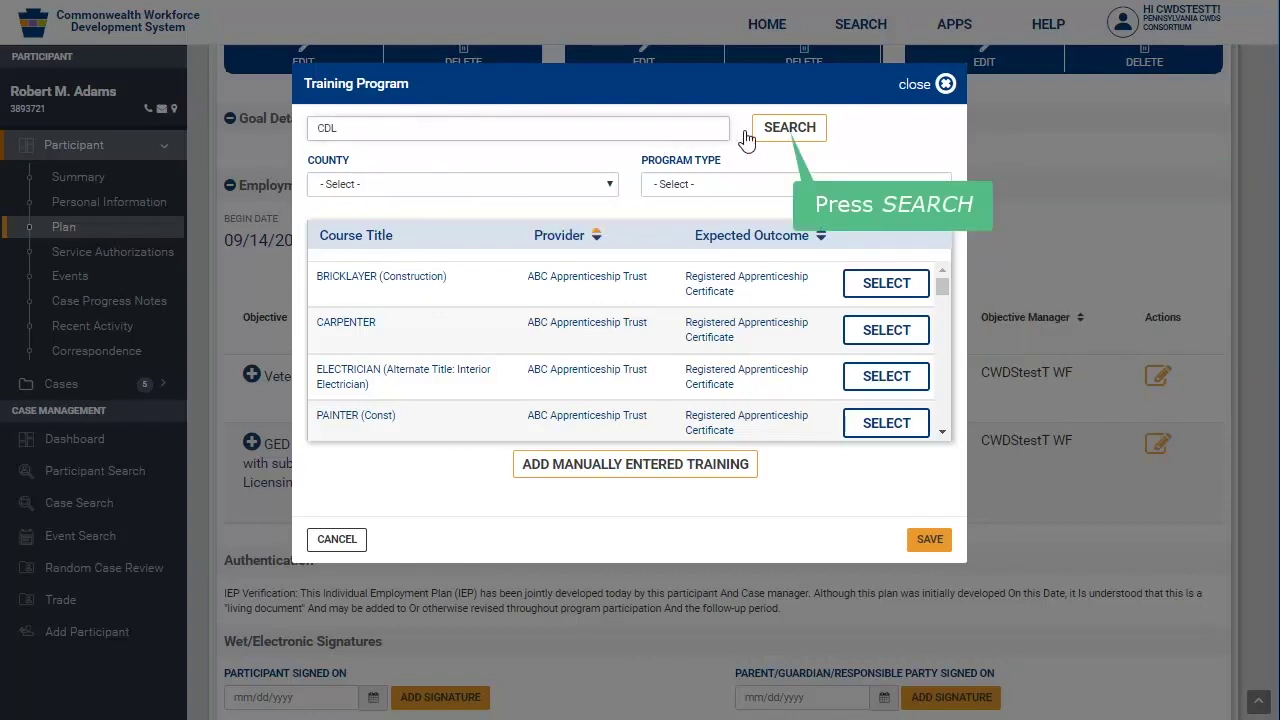
pyautogui.click(788, 132)
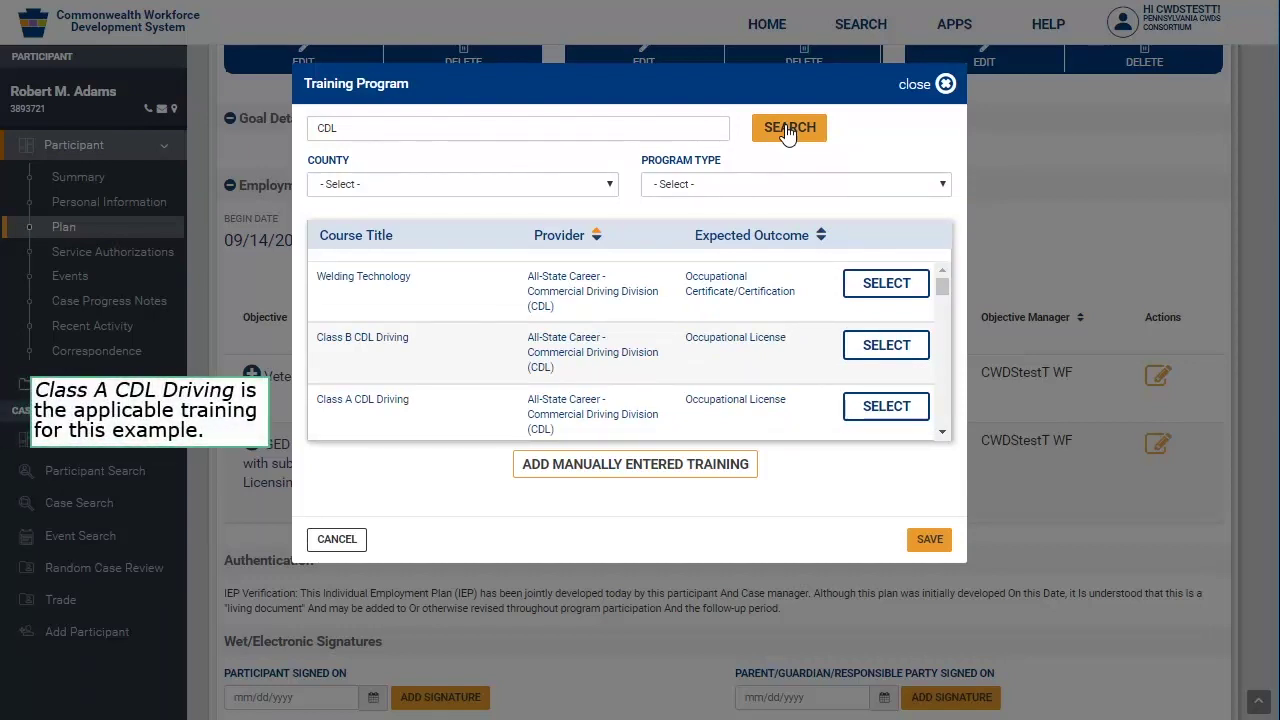
pyautogui.click(891, 410)
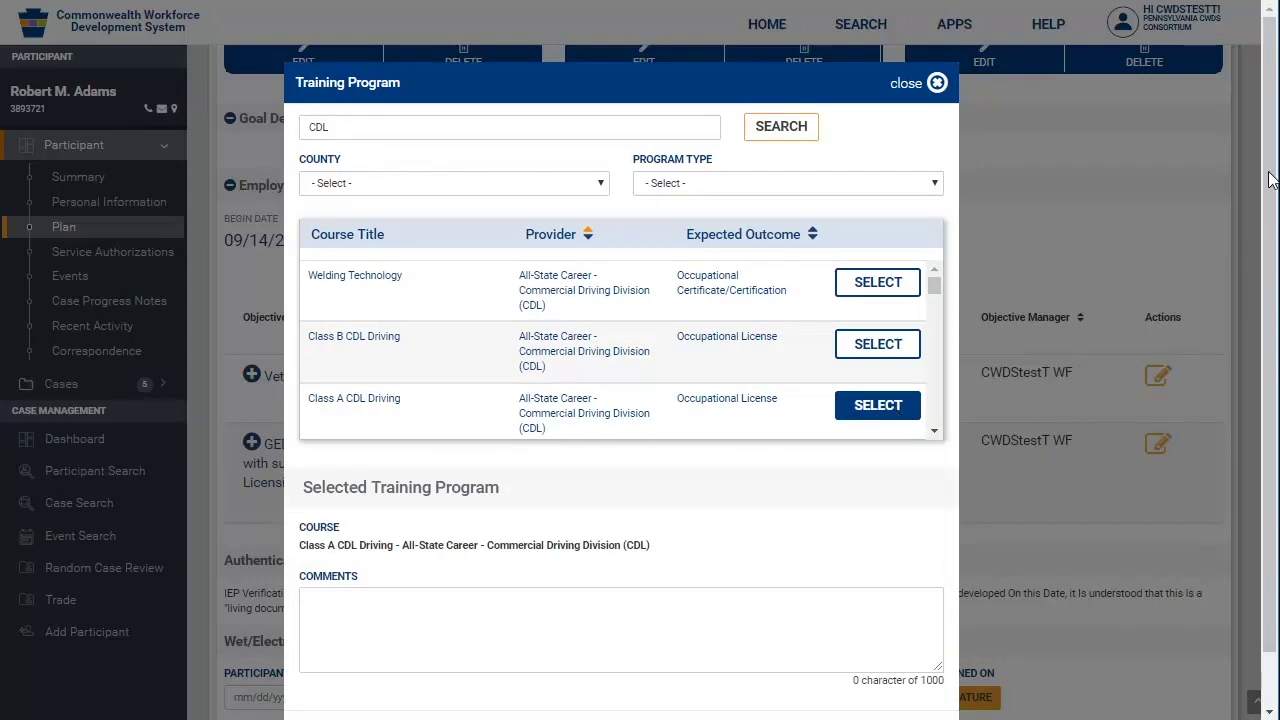
pyautogui.scroll(-1, 1270, 178)
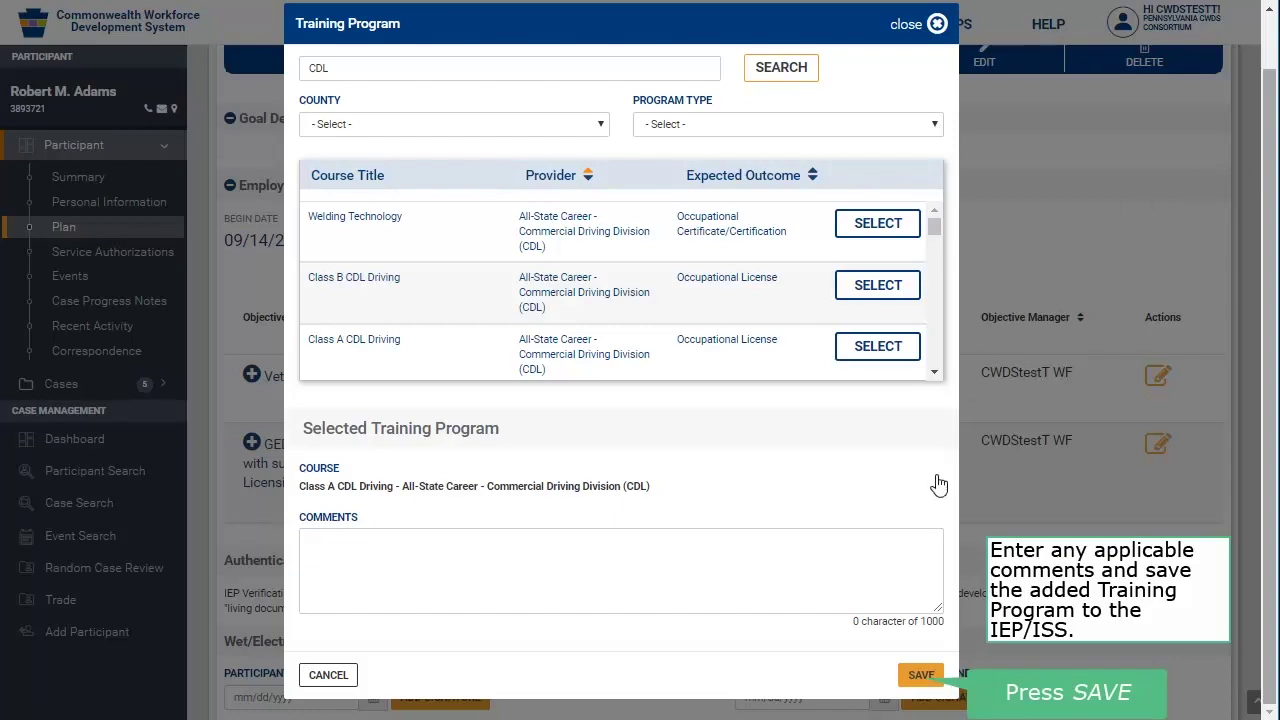
pyautogui.click(921, 677)
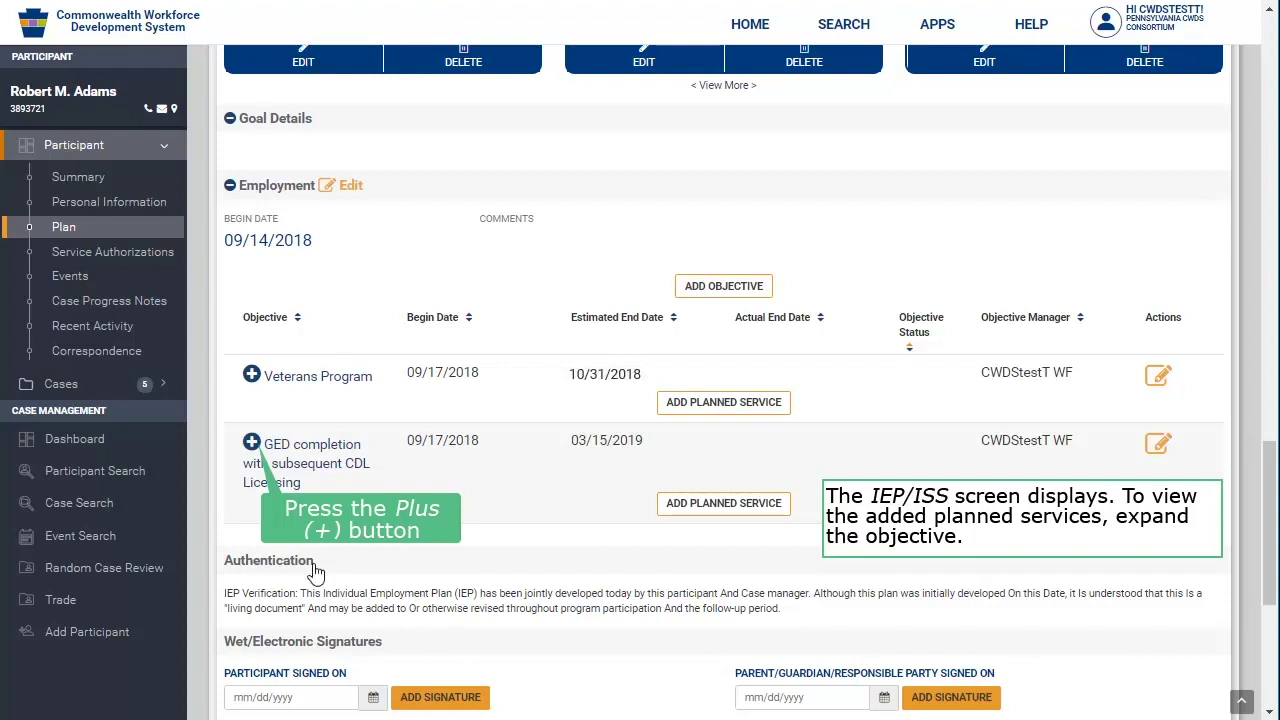
# Check the GED objective lists WIS05, WIS18 and WTS01, then collapse it and move to Authentication
pyautogui.click(251, 443)
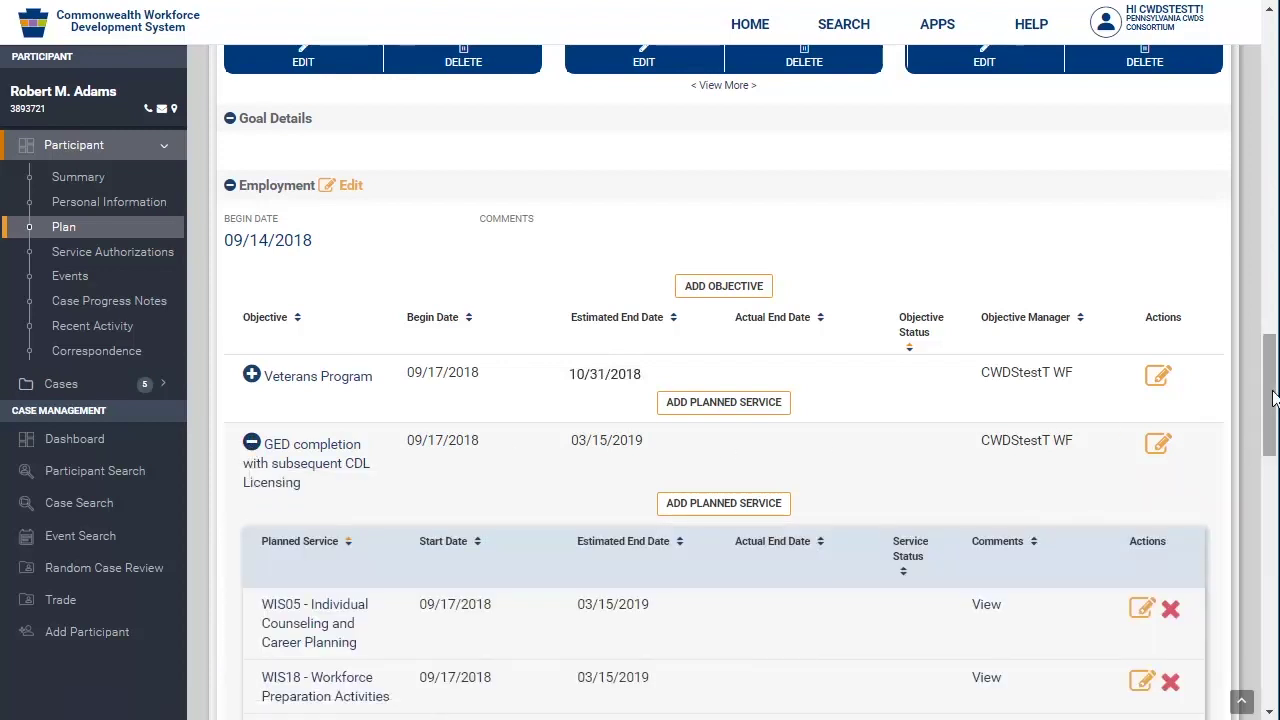
pyautogui.scroll(-1, 1273, 398)
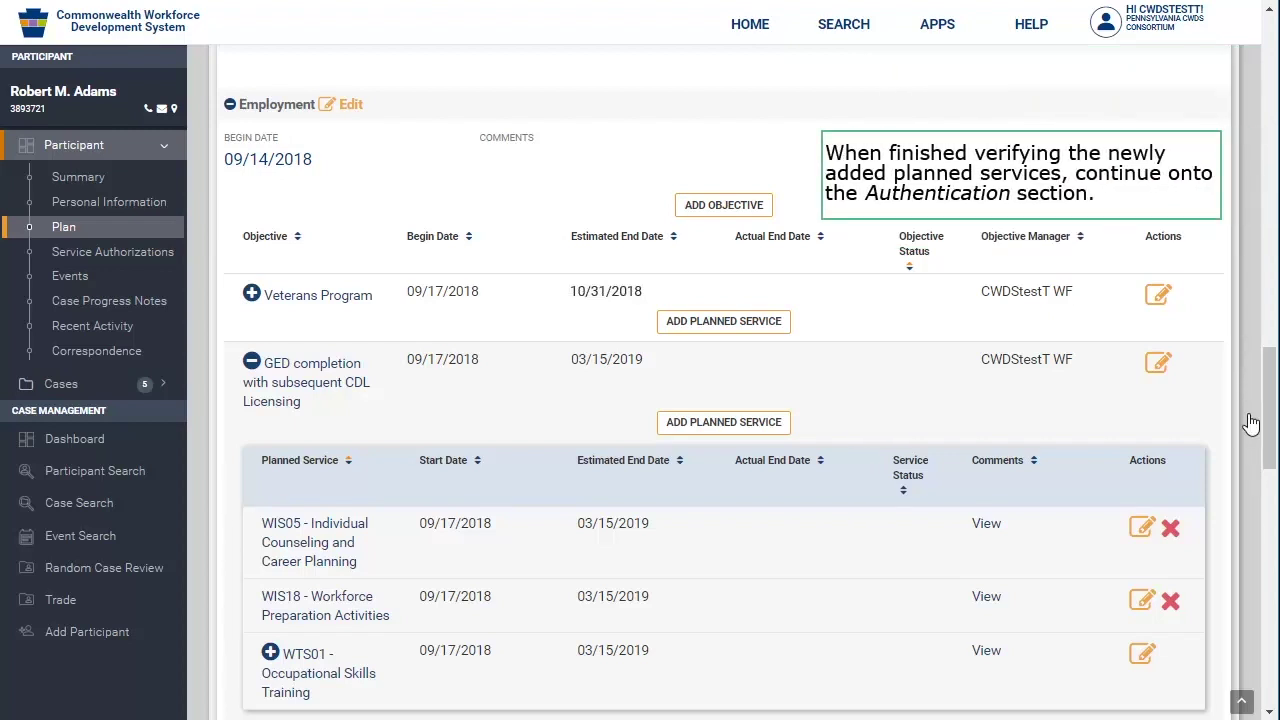
pyautogui.click(253, 364)
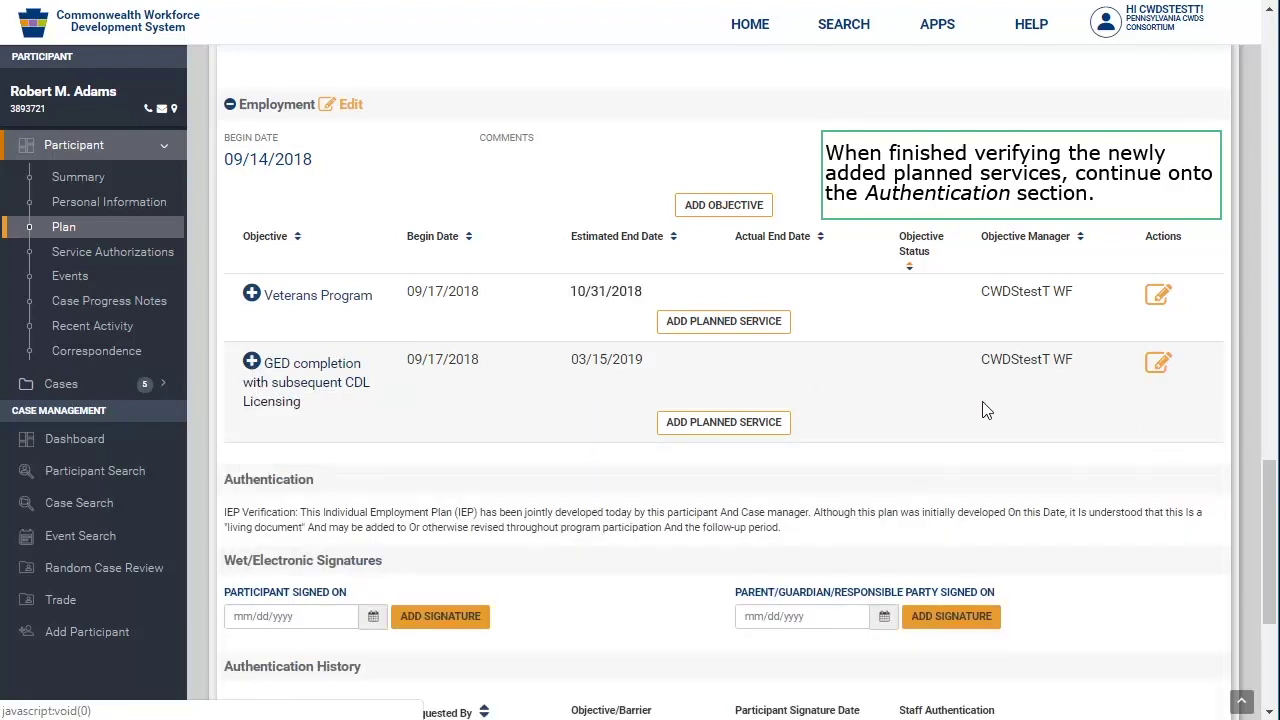
pyautogui.scroll(-3, 1274, 540)
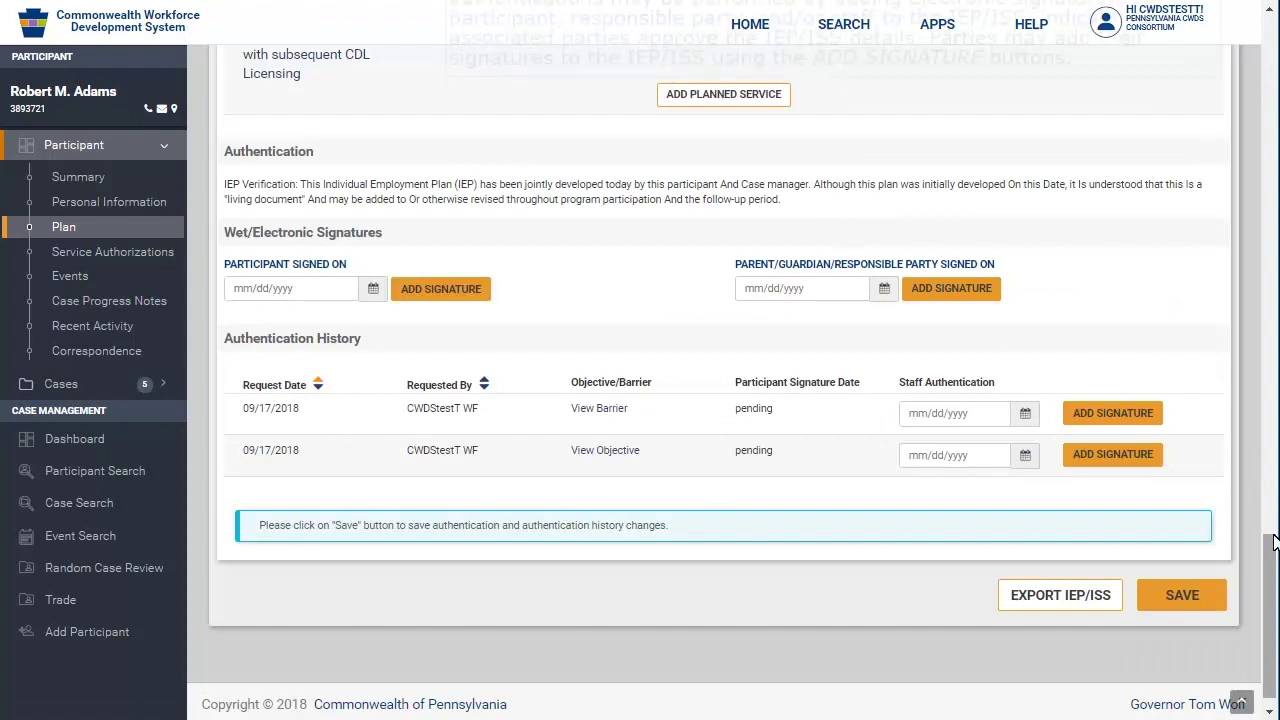
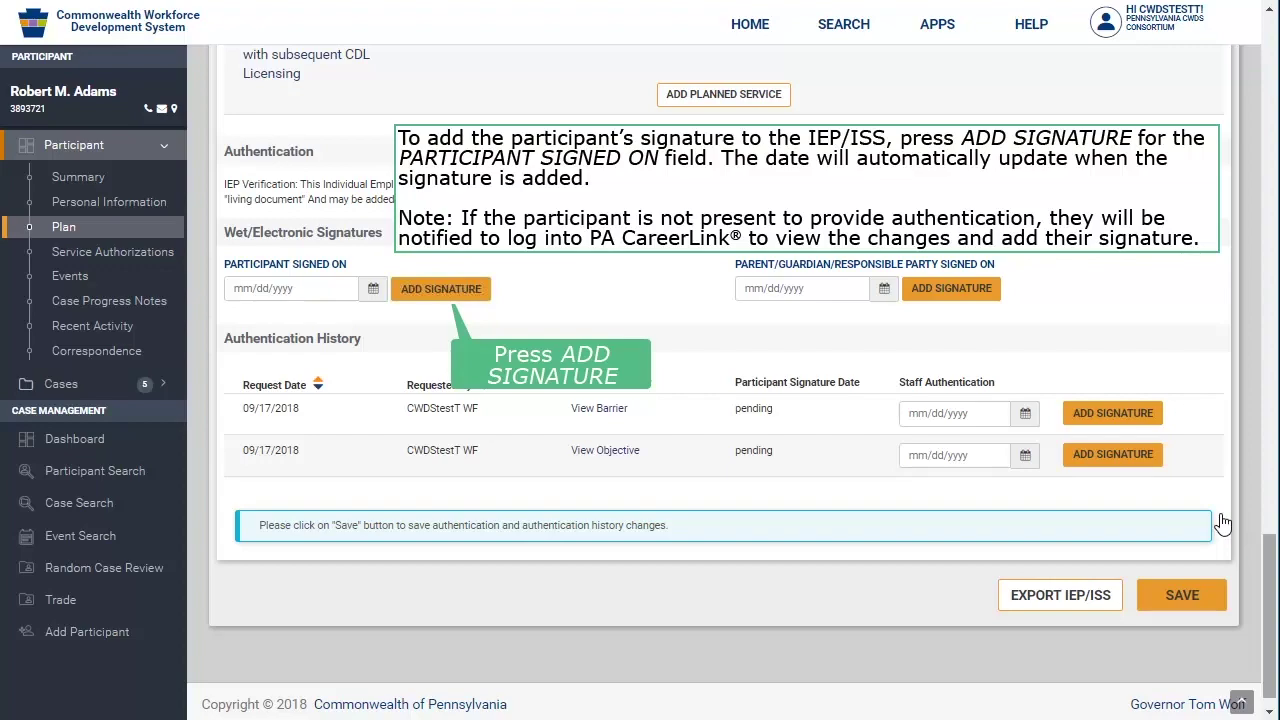
# Draw the participant's electronic signature for Participant Signed On on the IEP/ISS
pyautogui.click(451, 293)
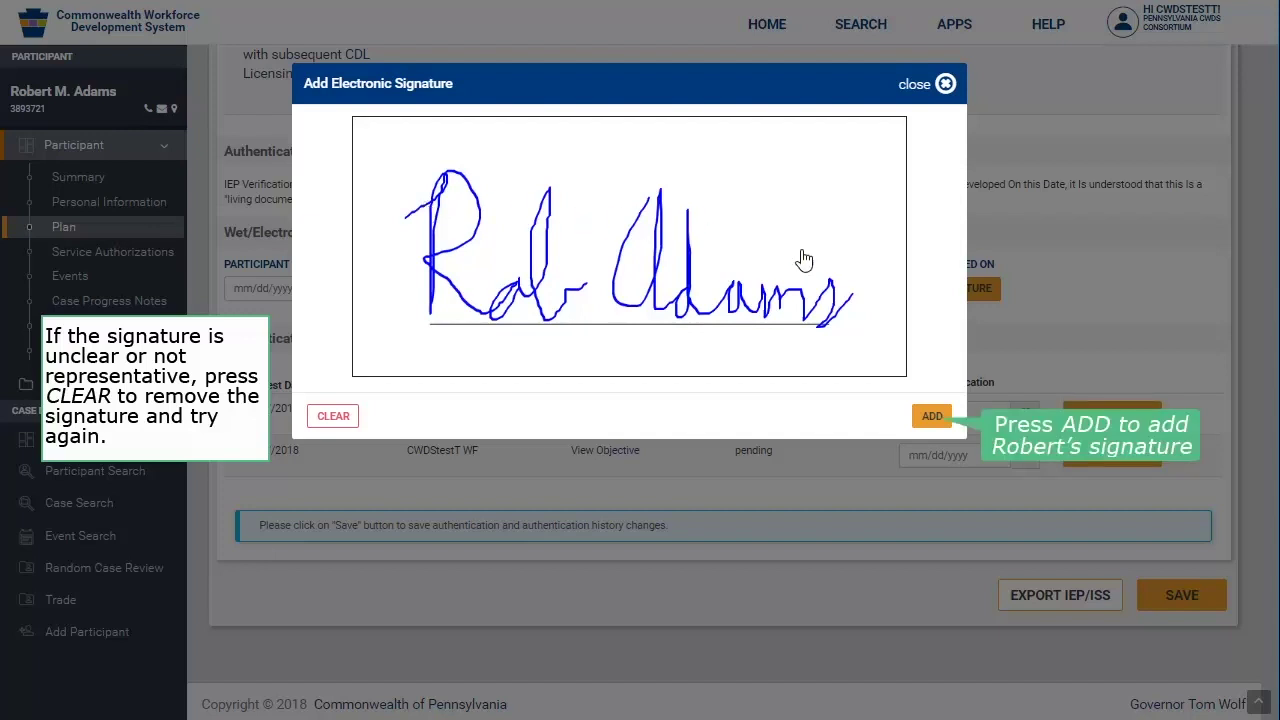
# Add the drawn signature to the IEP/ISS plan, dated 9/17/2018
pyautogui.click(935, 416)
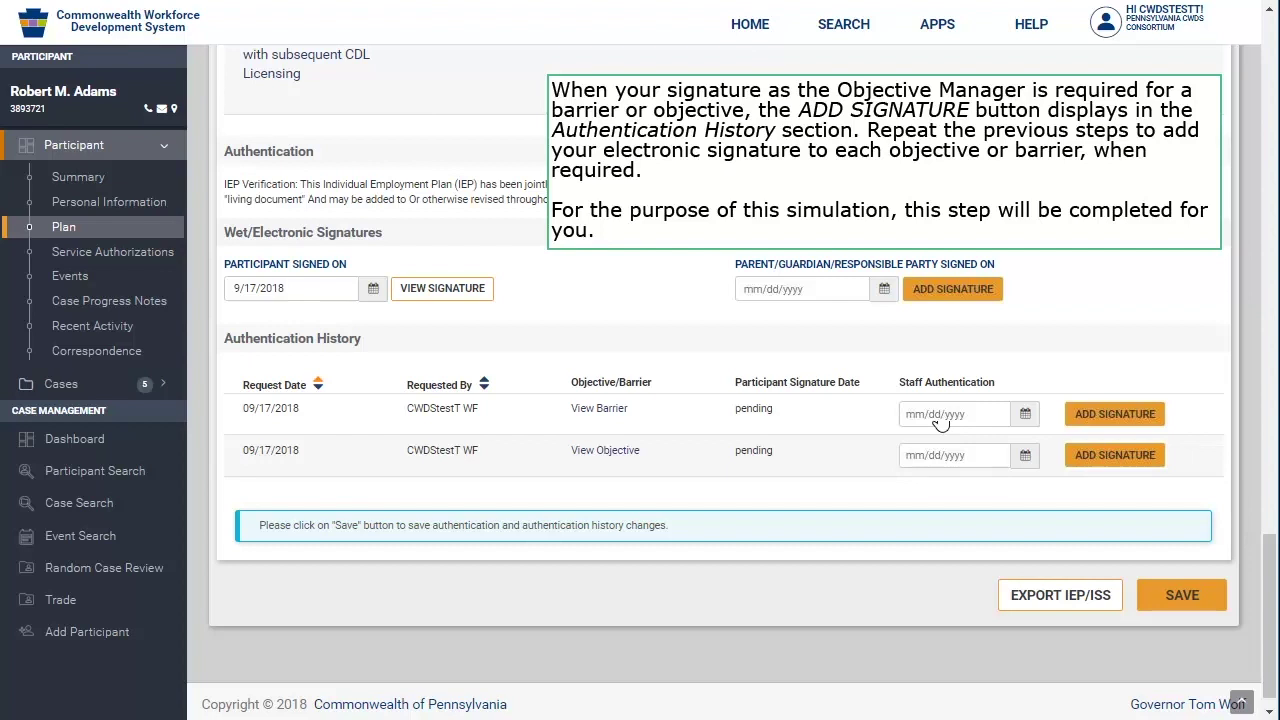
# Add staff authentication dated 9/17/2018 to the barrier and objective rows
pyautogui.click(1108, 416)
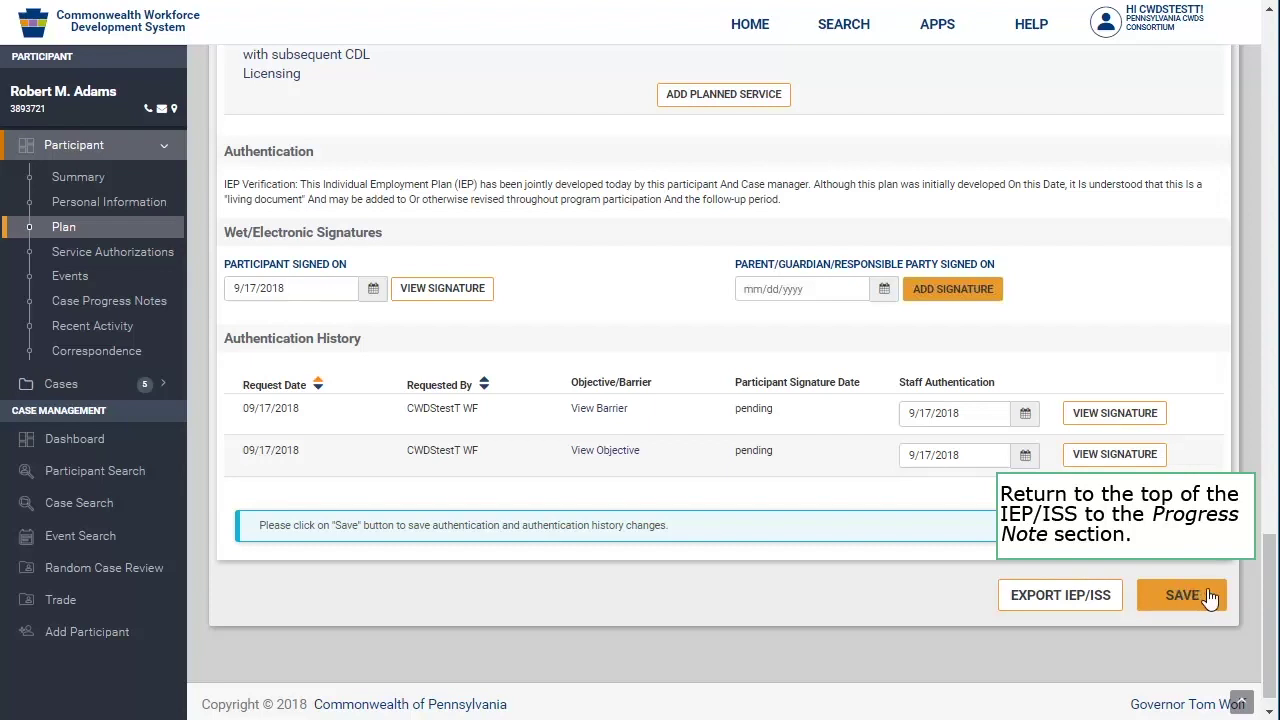
# Open a new IEP/ISS Progress Note dated 09/17/2018 for the plan
pyautogui.scroll(15, 1272, 588)
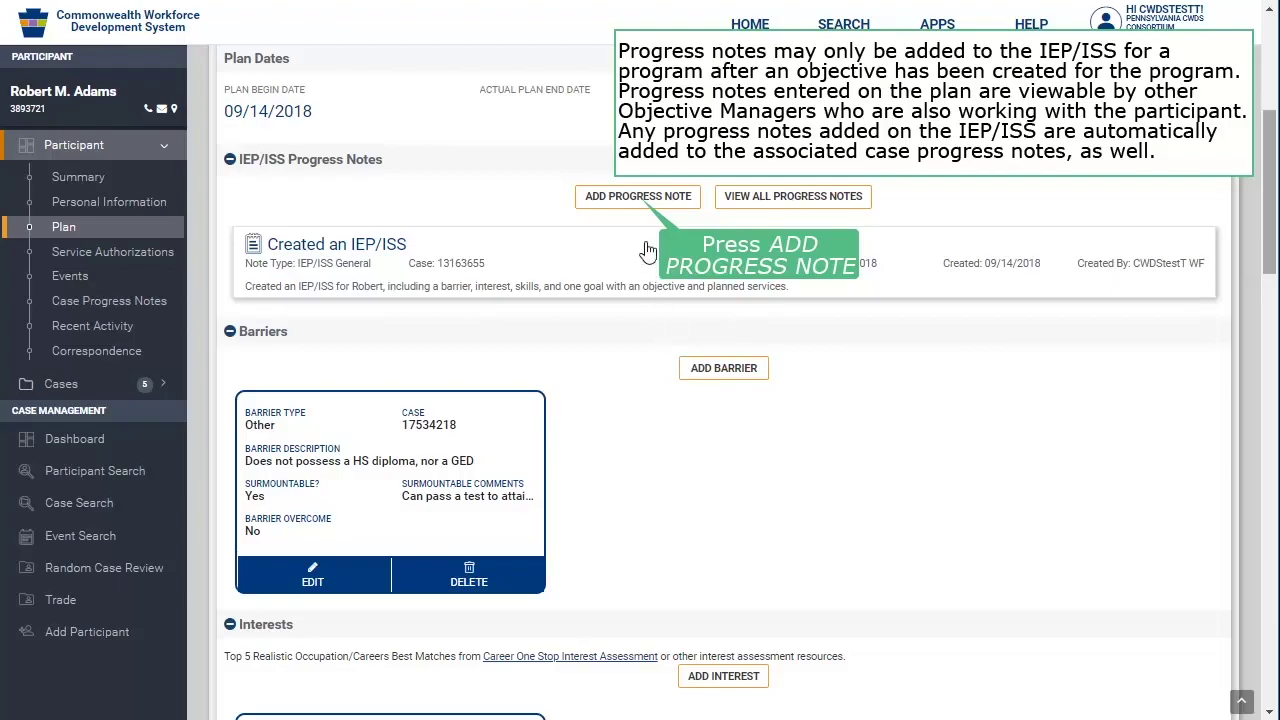
pyautogui.click(645, 198)
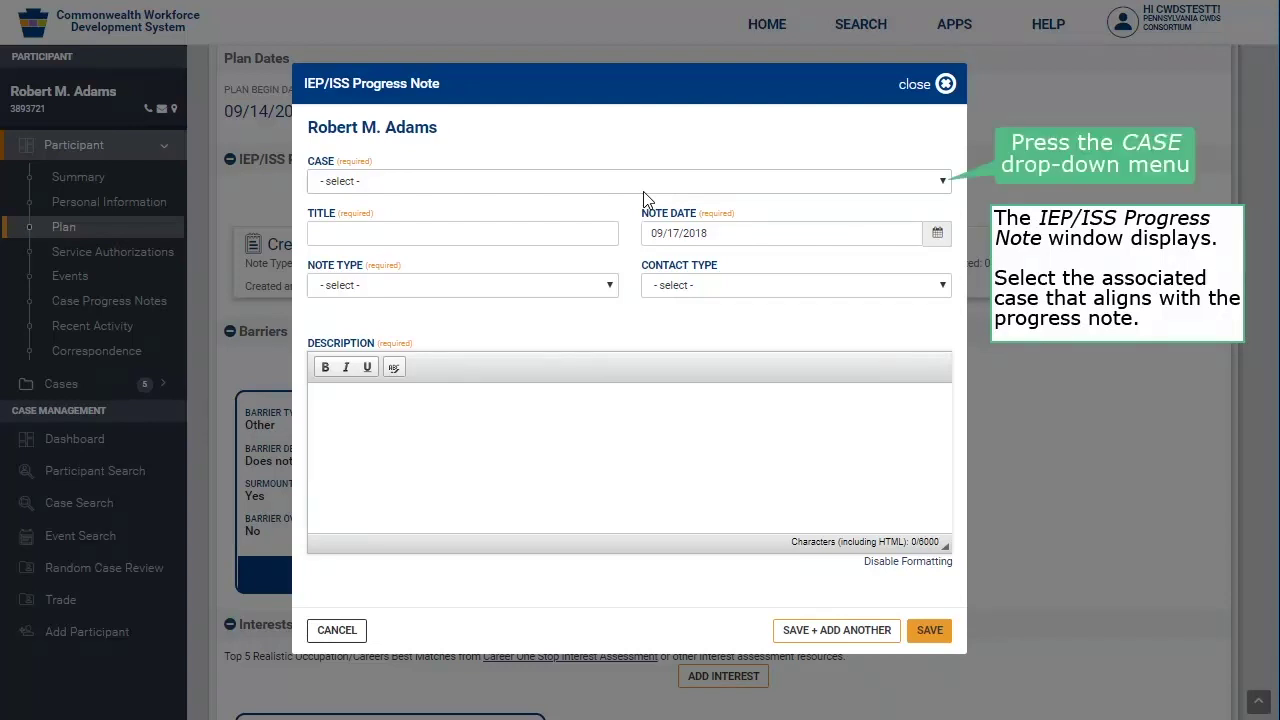
# Save an 'Added an Objective' progress note linked to the WIOA - Adult (18-Older) case
pyautogui.click(944, 188)
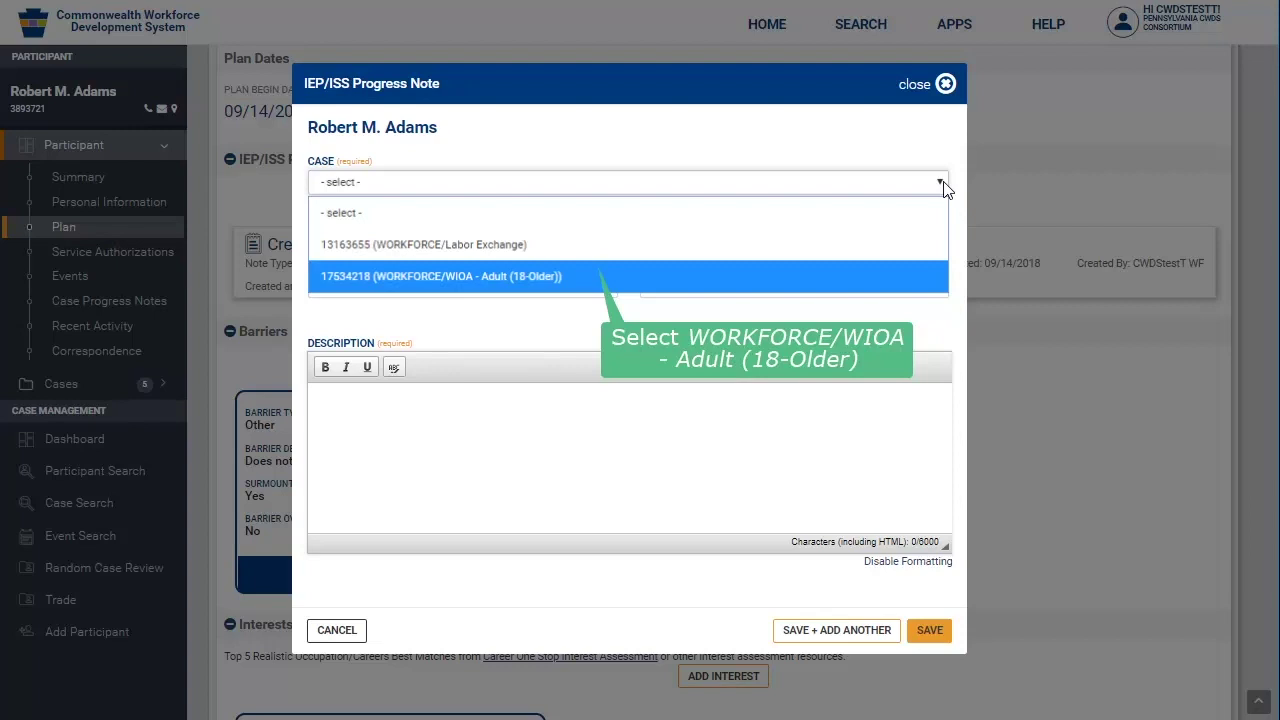
pyautogui.click(597, 273)
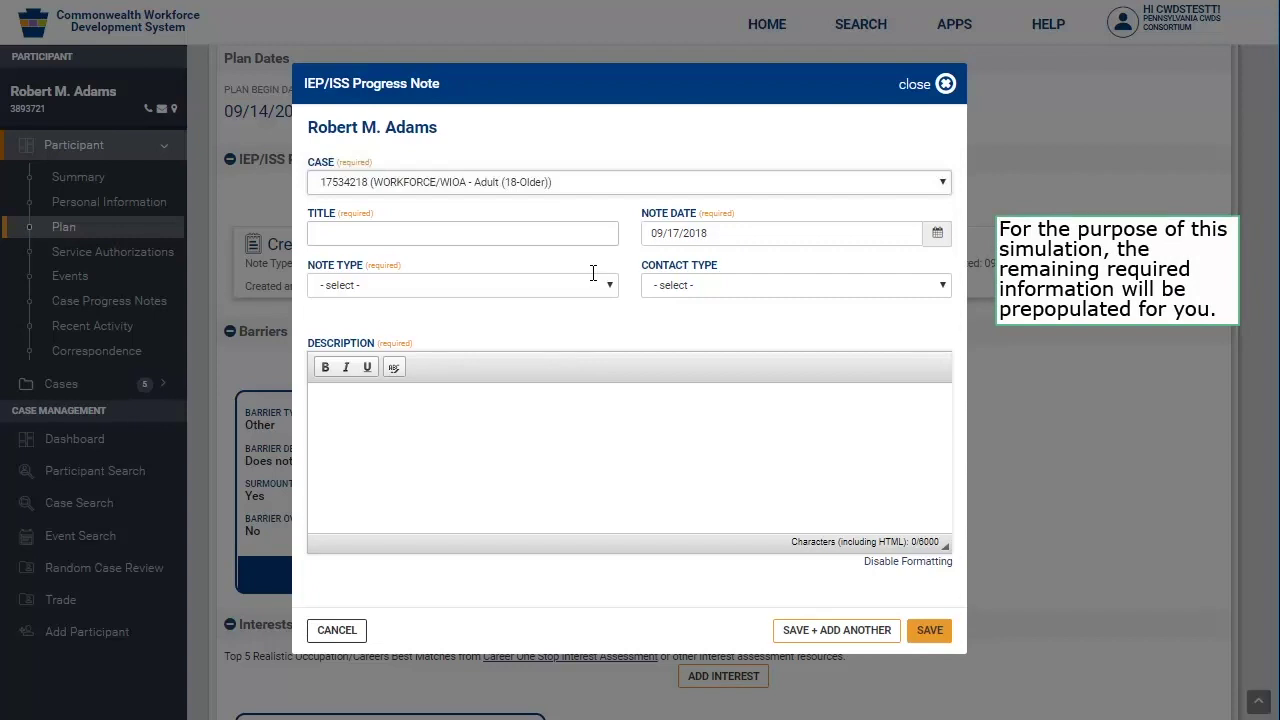
pyautogui.click(565, 235)
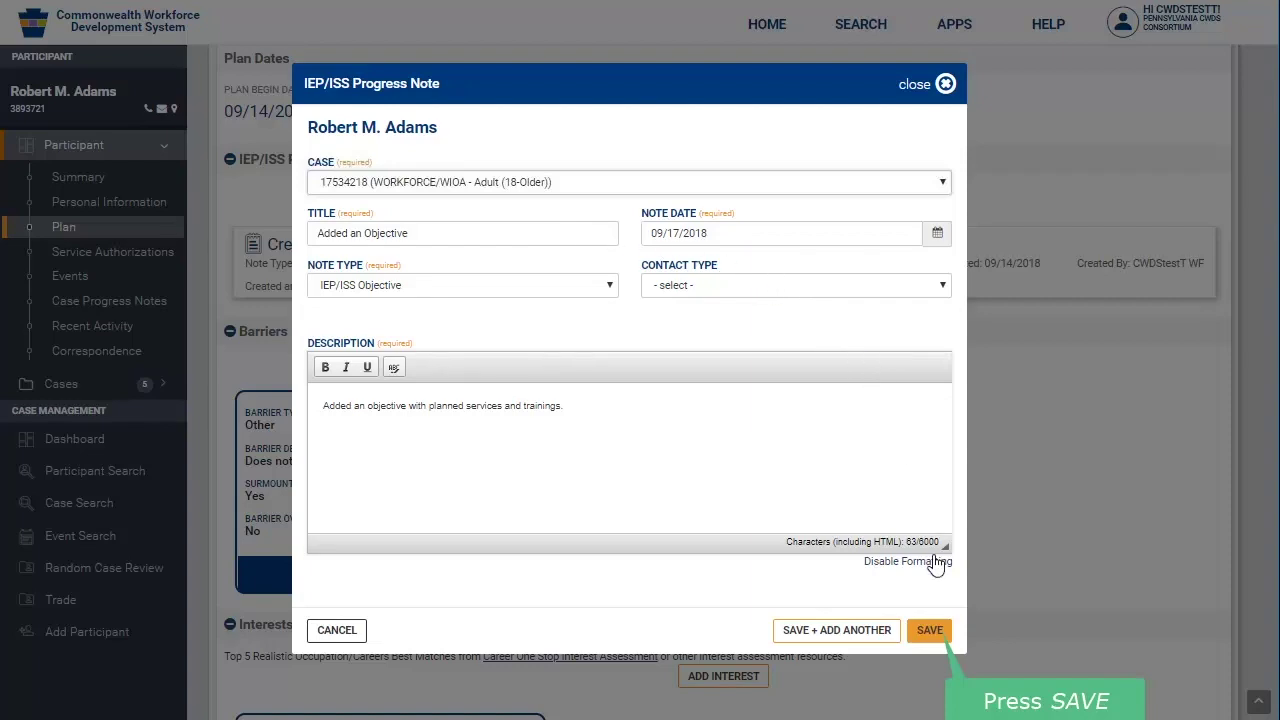
pyautogui.click(930, 630)
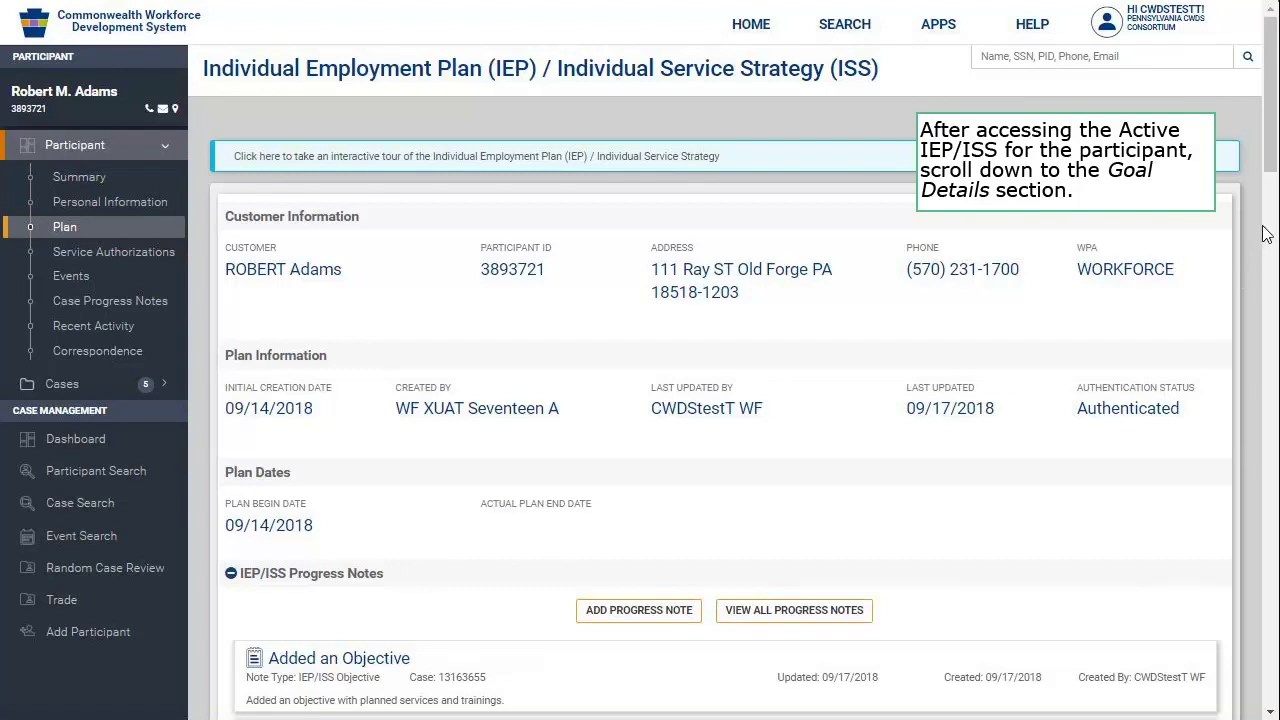
# Expand Veterans Program and edit its STANIS Remedial Education planned service
pyautogui.scroll(-10, 1271, 160)
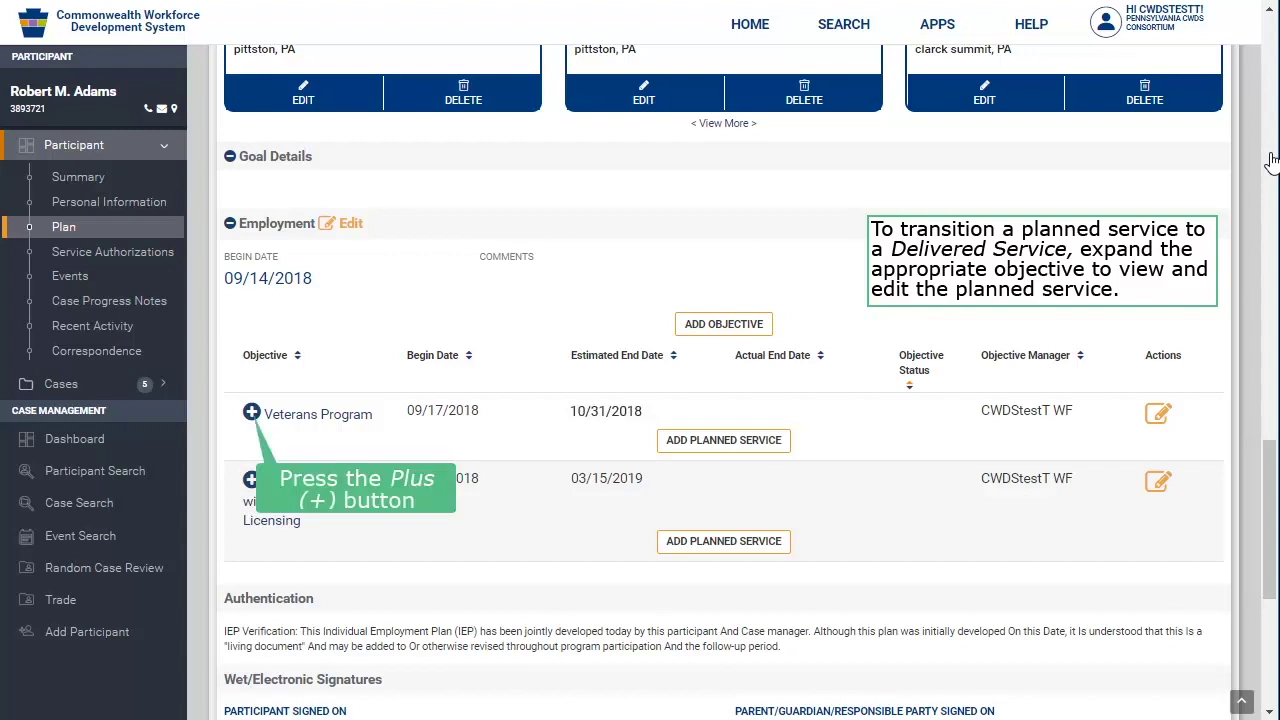
pyautogui.click(251, 413)
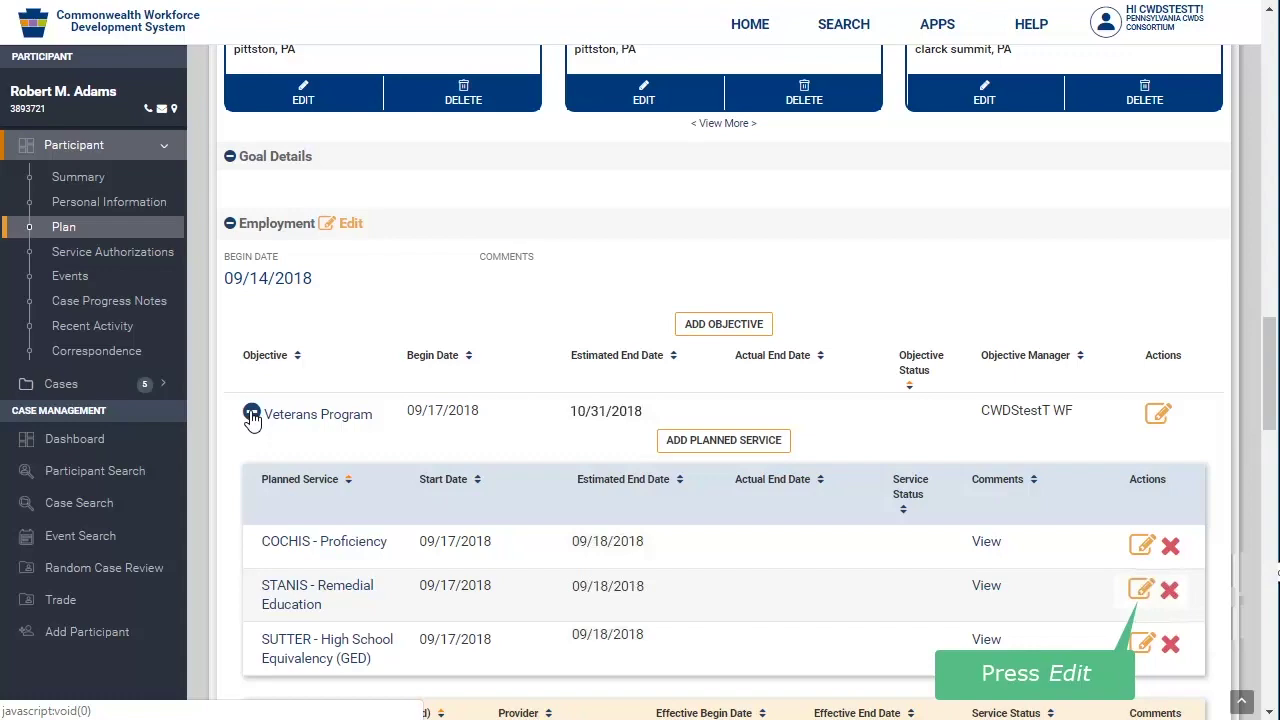
pyautogui.click(1139, 591)
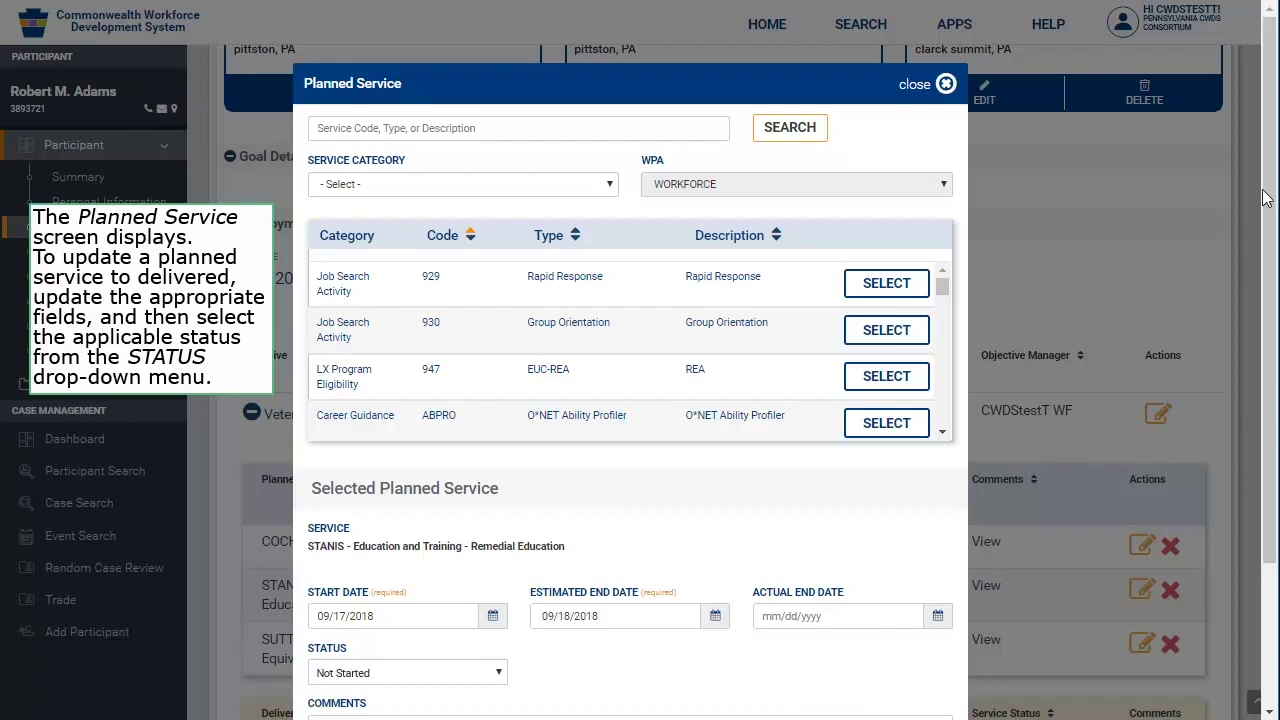
# Set the STANIS service's actual end date to 09/18/2018 and status to Completed
pyautogui.scroll(-2, 1263, 197)
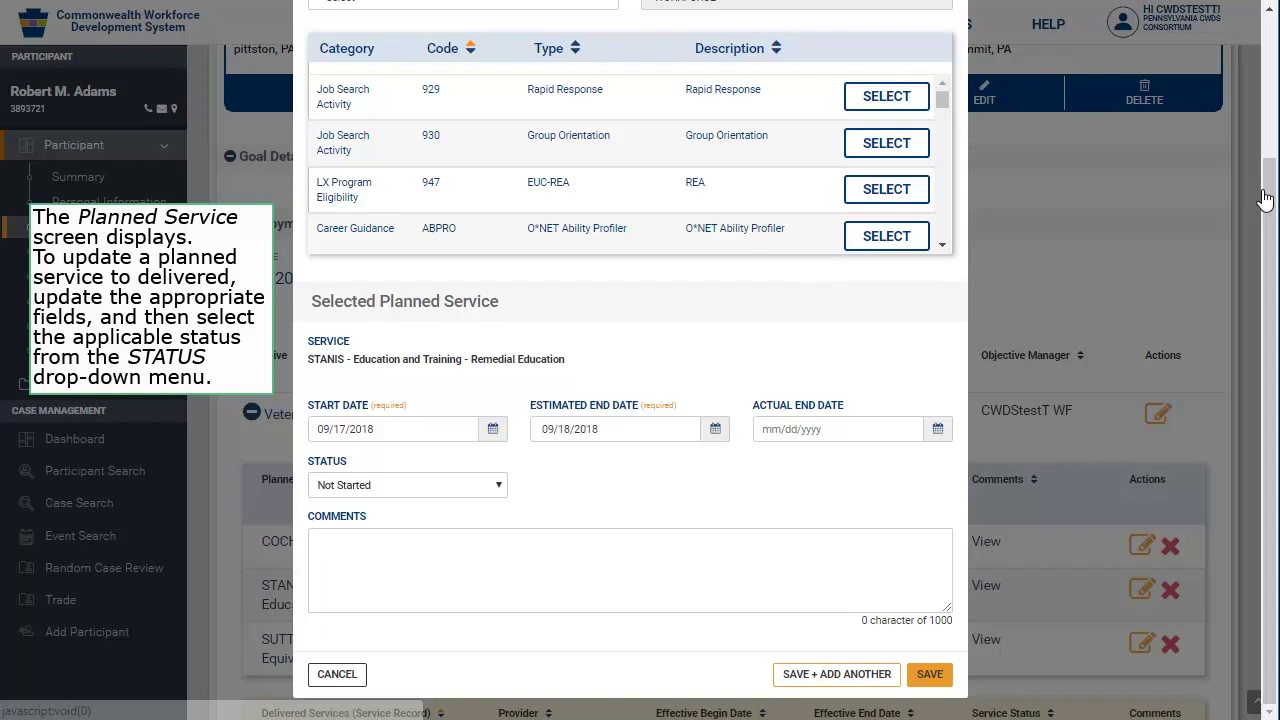
pyautogui.click(940, 430)
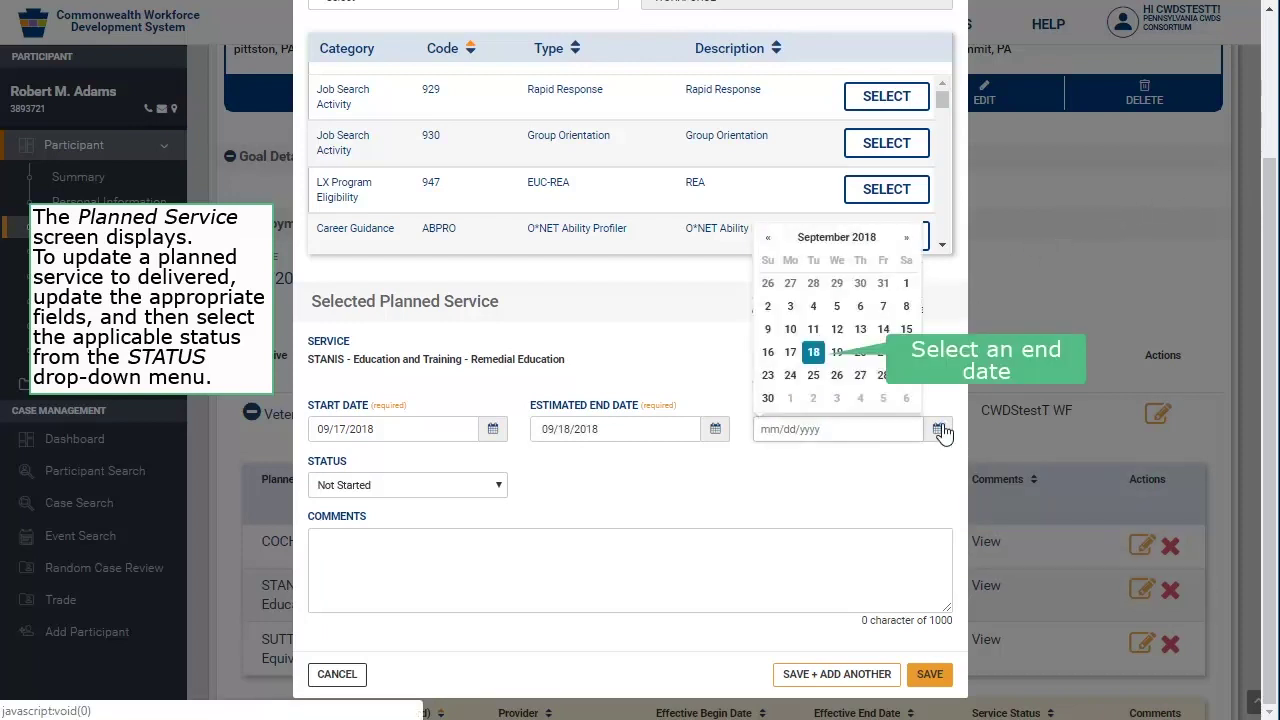
pyautogui.click(814, 353)
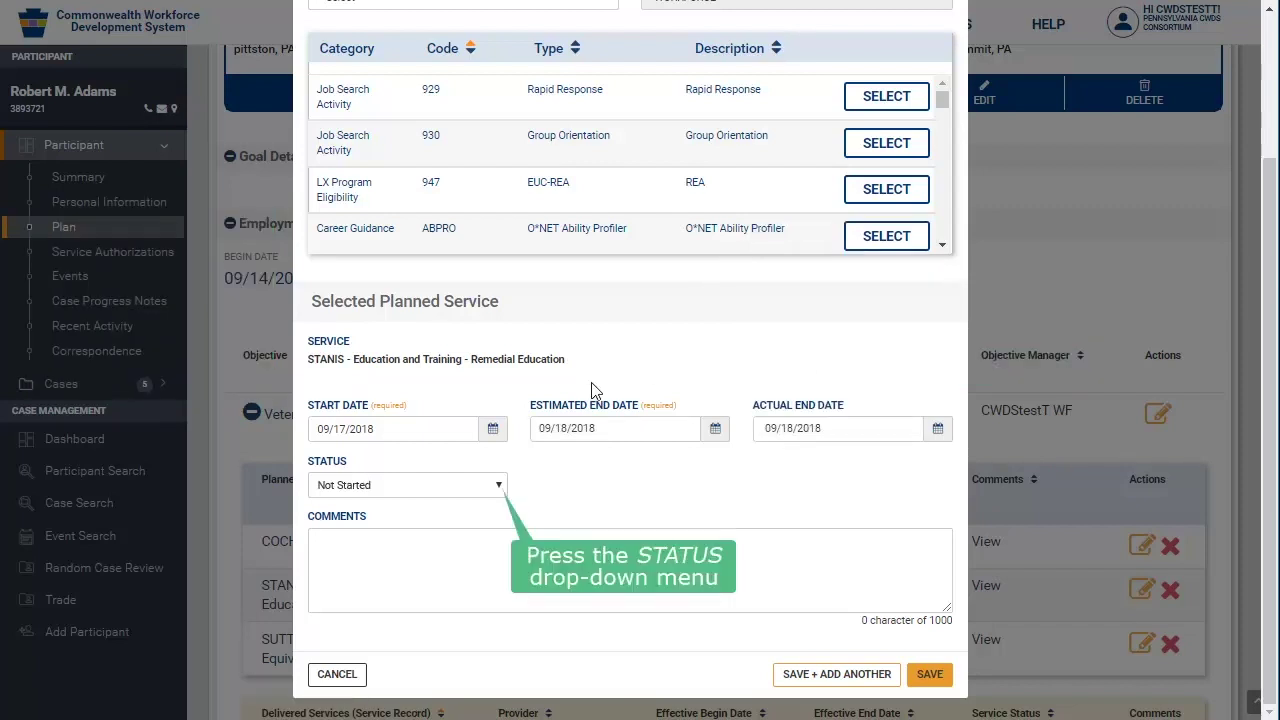
pyautogui.click(502, 488)
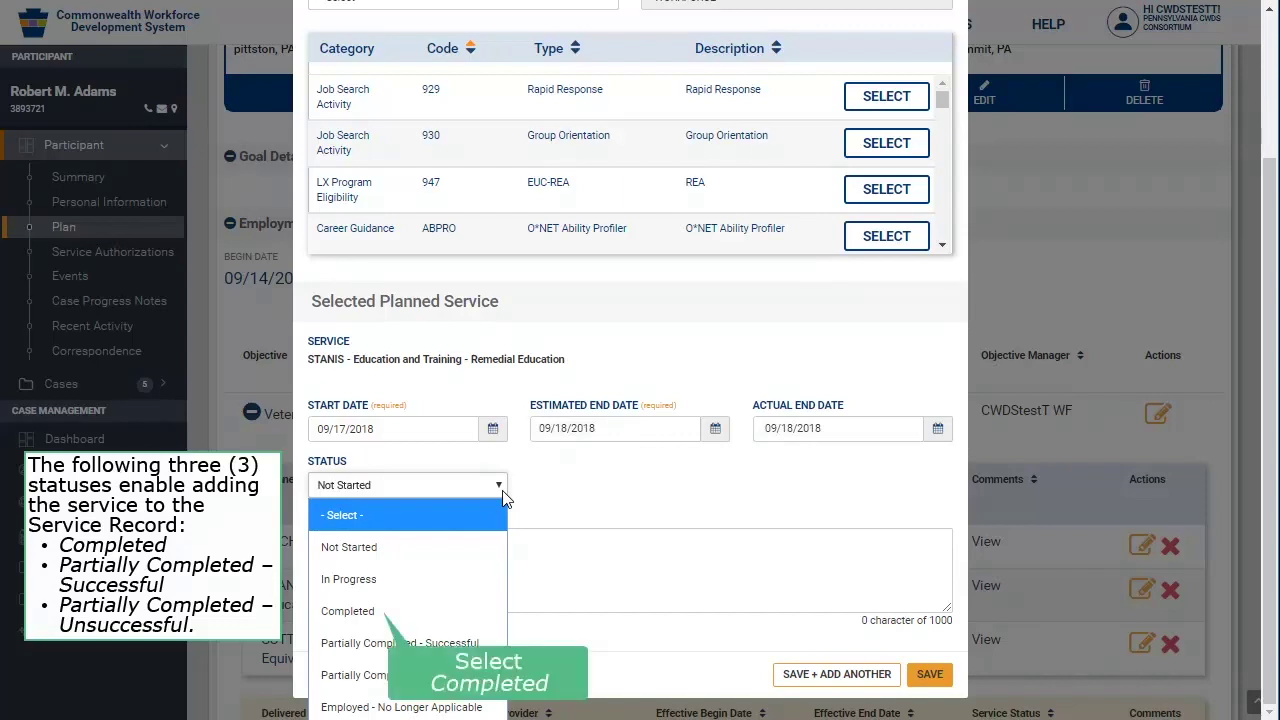
pyautogui.click(350, 611)
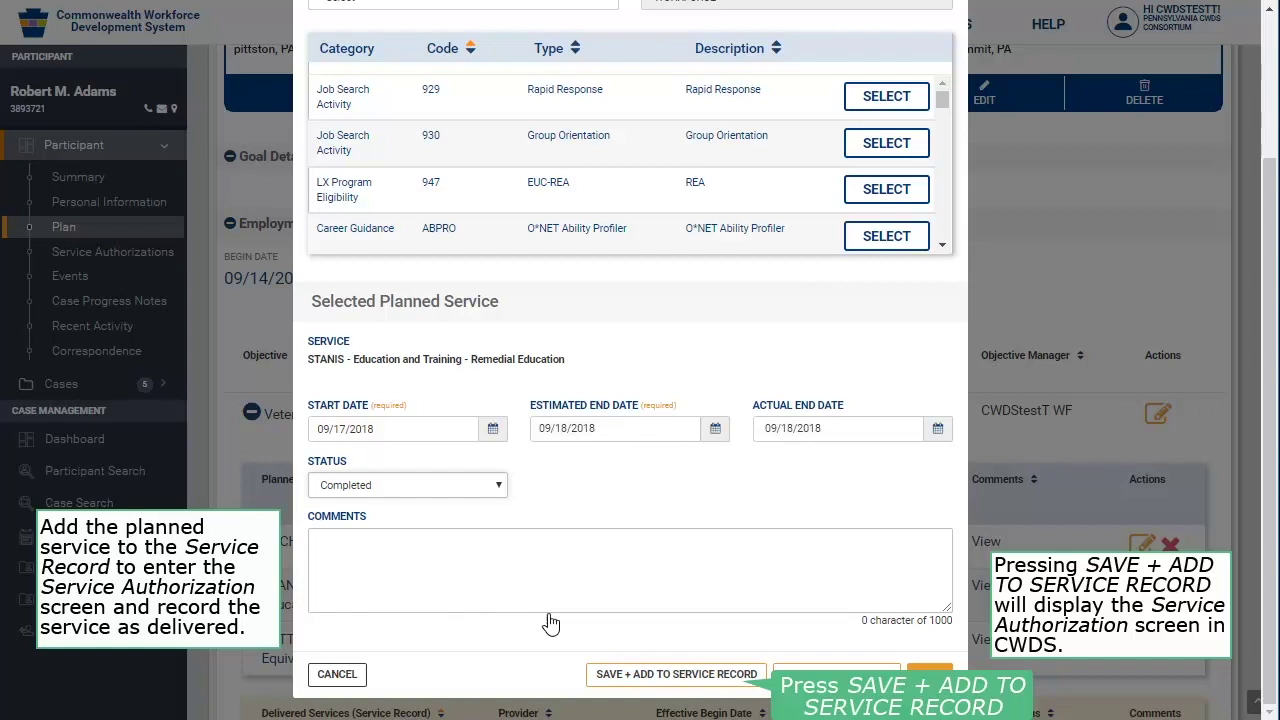
# Save and confirm the High School Equivalency (GED) service details, returning to the IEP/ISS
pyautogui.click(736, 680)
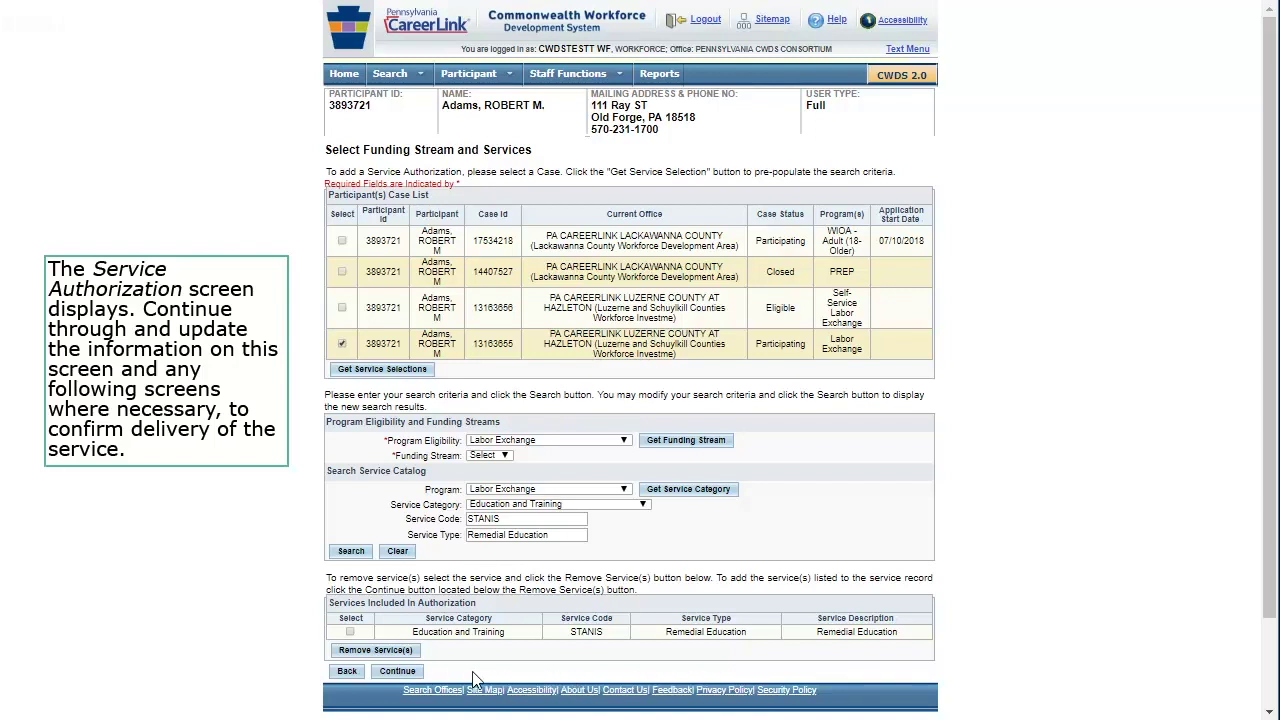
pyautogui.click(397, 671)
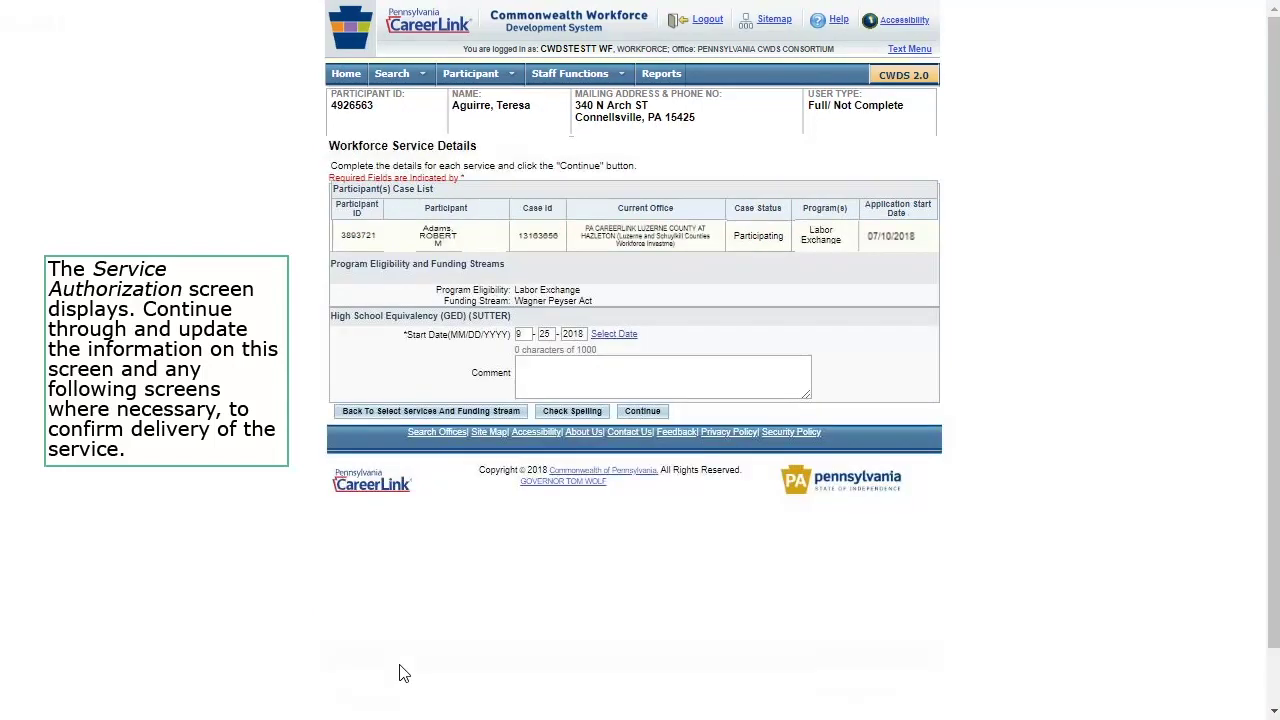
pyautogui.click(643, 411)
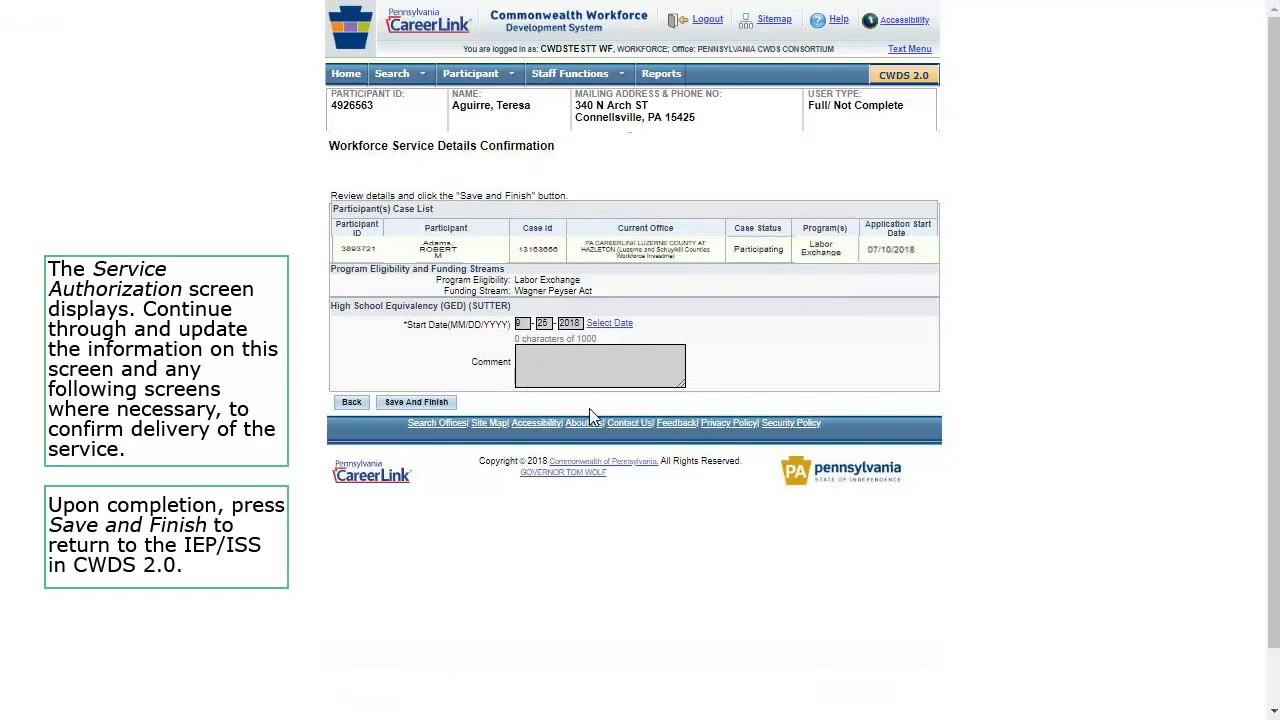
pyautogui.click(424, 401)
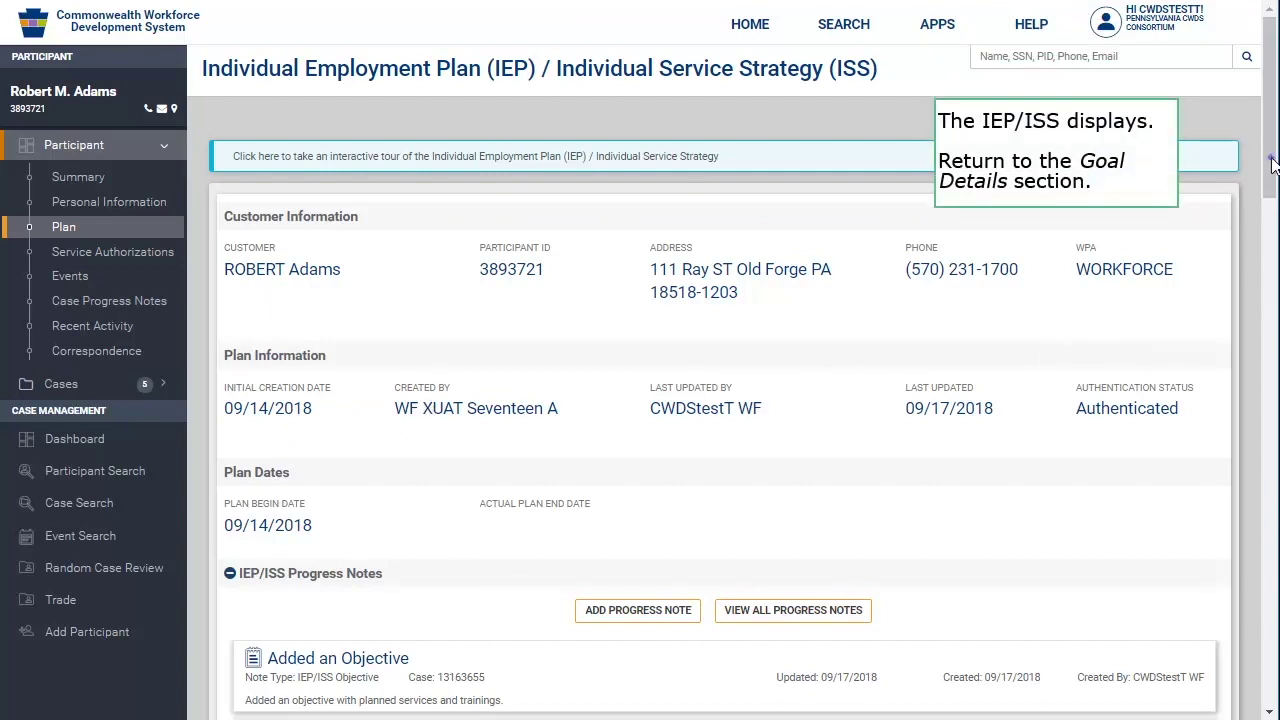
pyautogui.scroll(-10, 1270, 165)
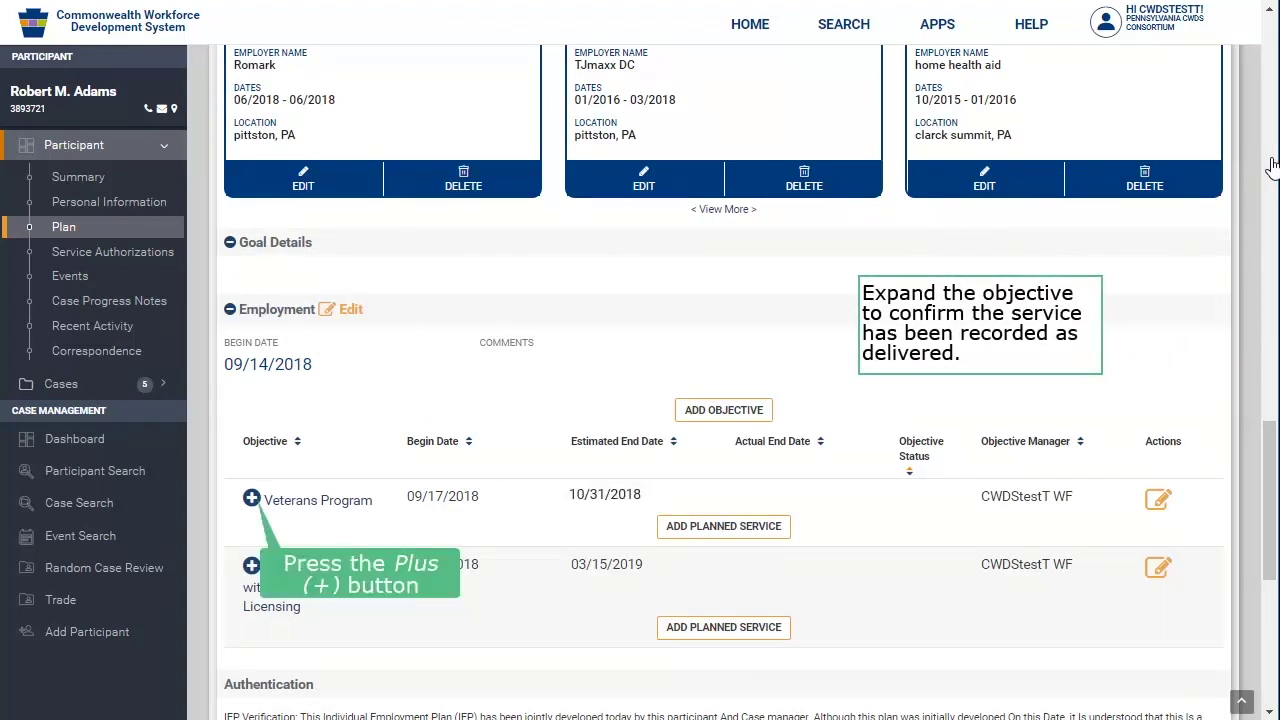
pyautogui.click(251, 499)
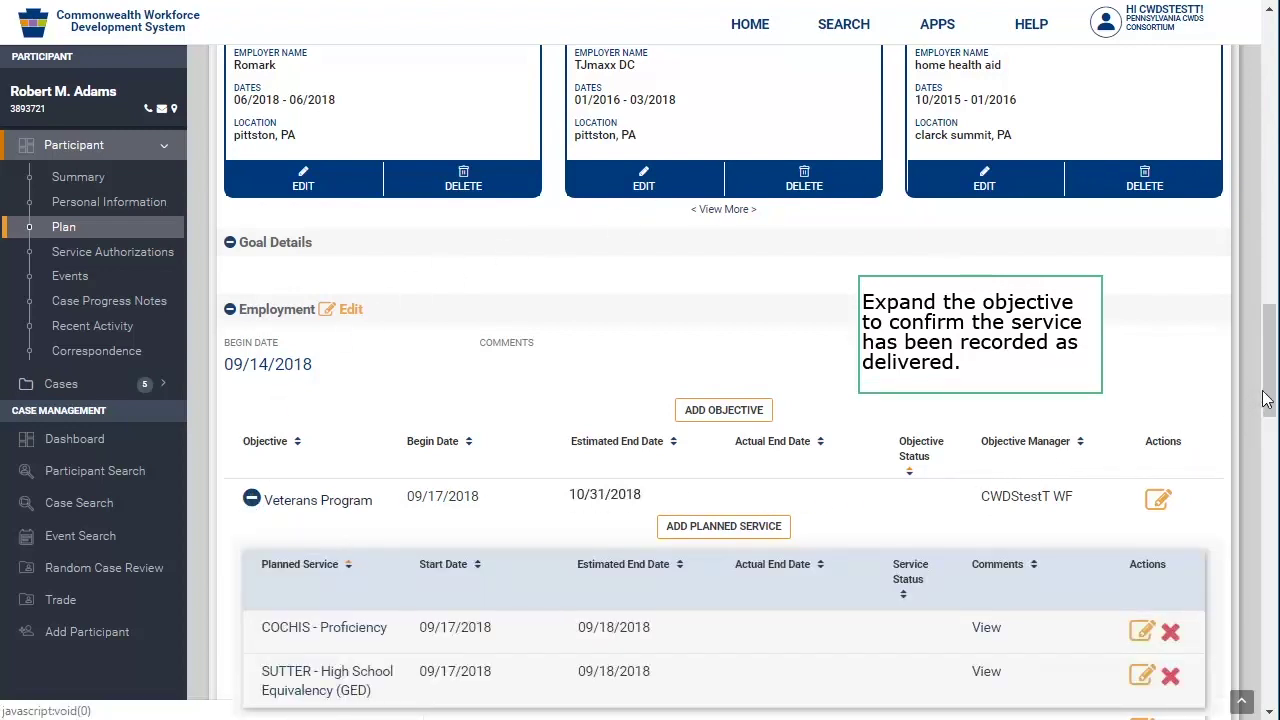
pyautogui.scroll(-2, 1274, 372)
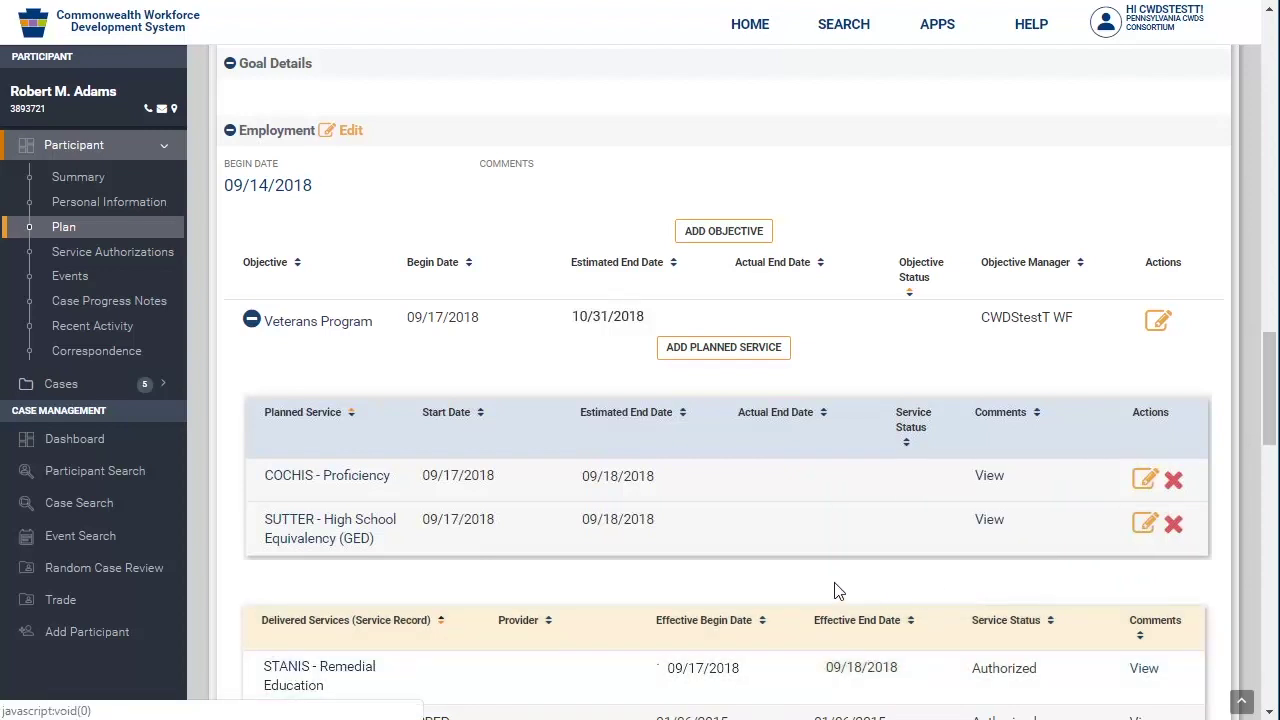
pyautogui.click(251, 321)
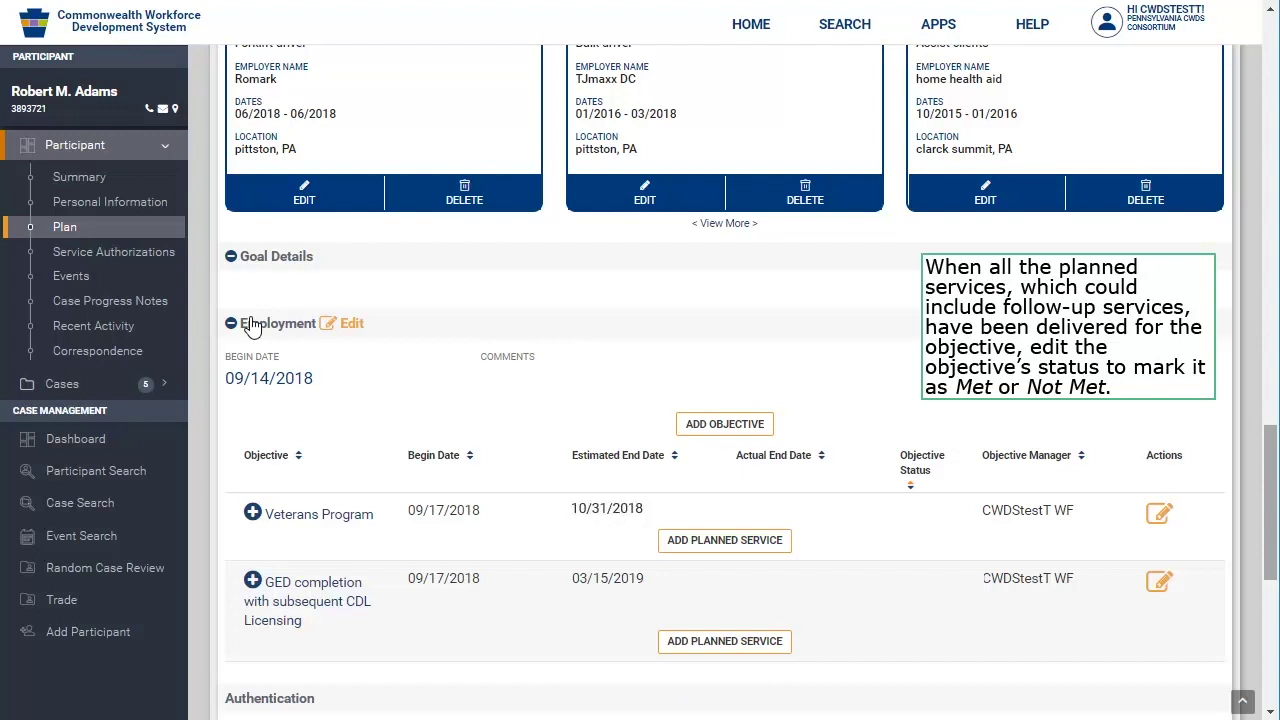
# Mark the Veterans Program objective met with an actual end date of 10/31/2018
pyautogui.click(1158, 514)
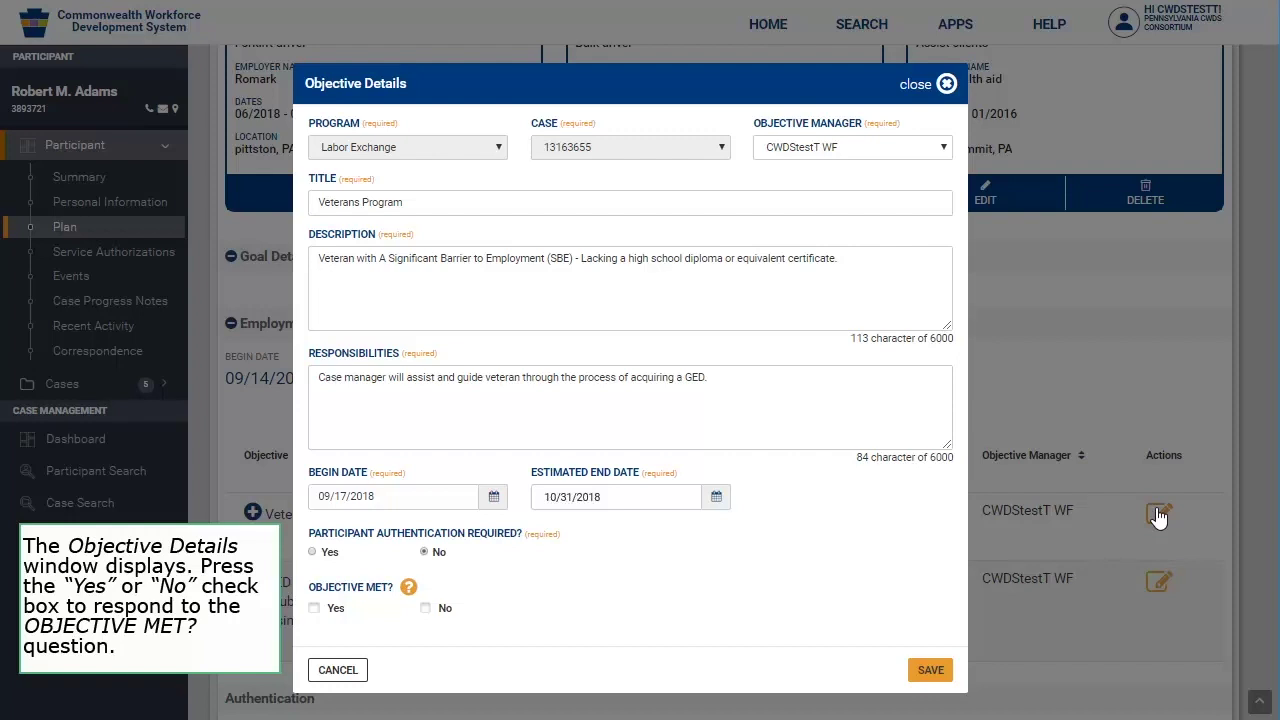
pyautogui.click(314, 610)
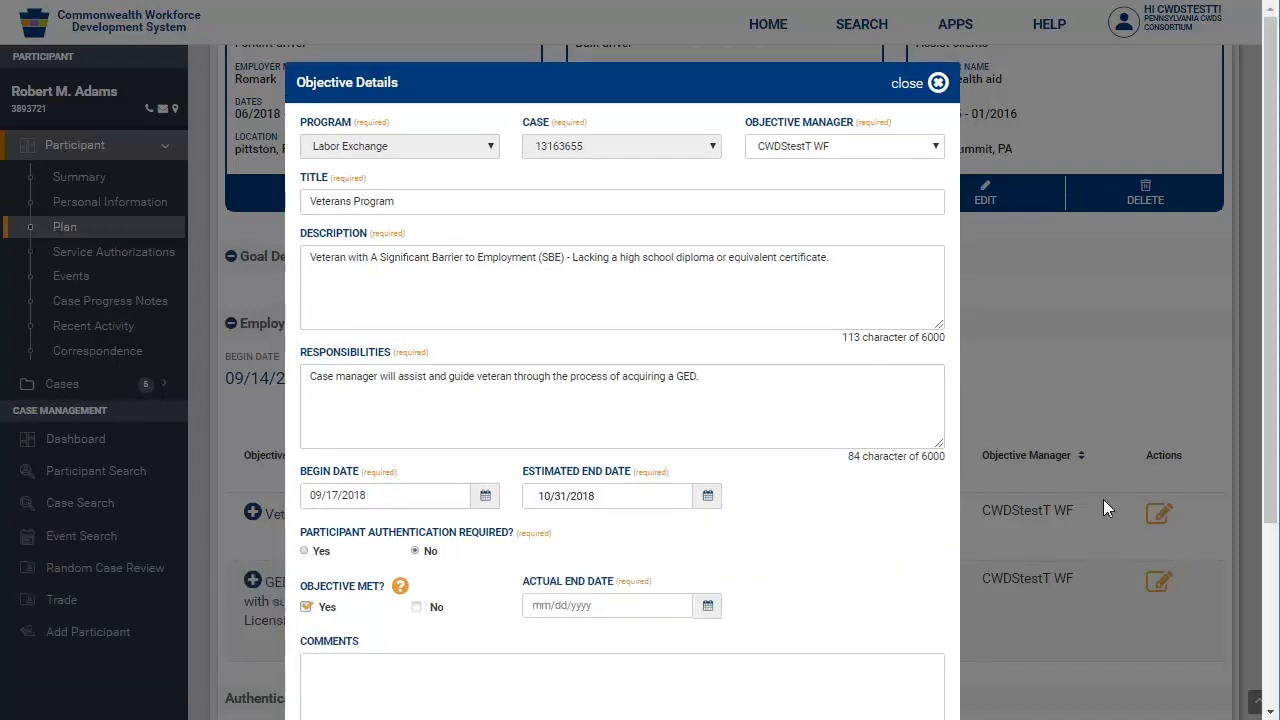
pyautogui.scroll(-3, 1268, 308)
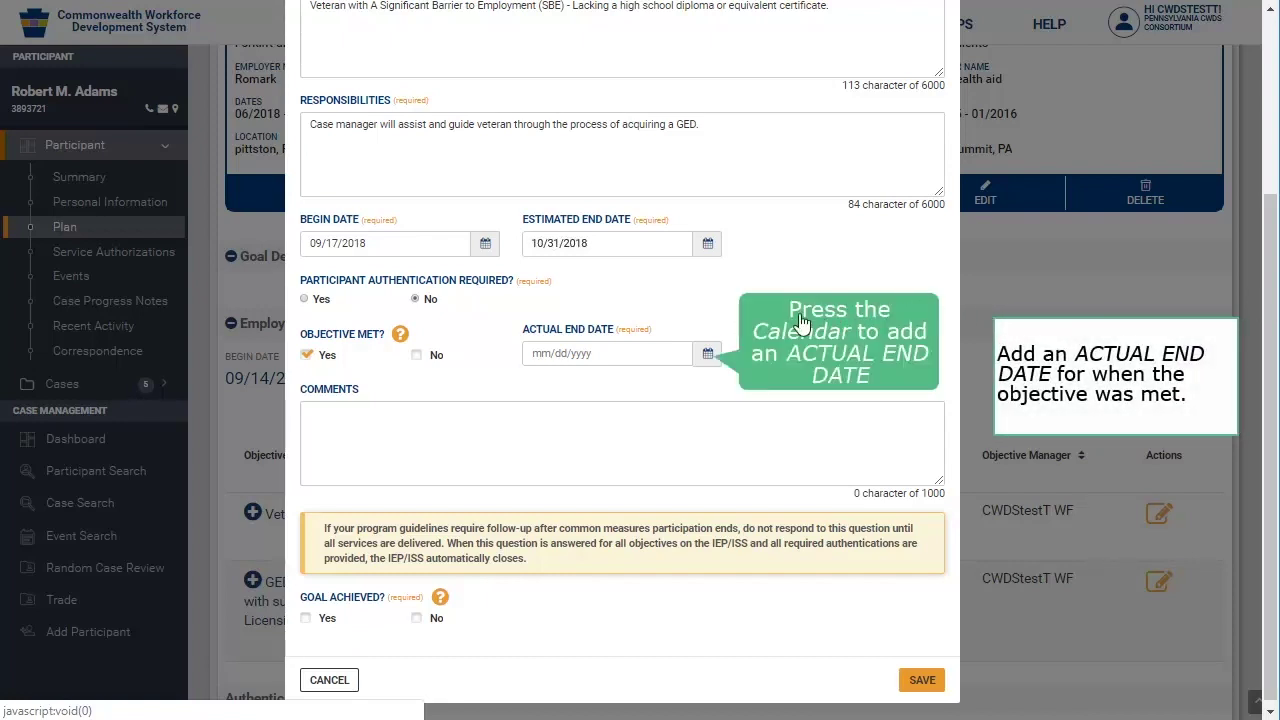
pyautogui.click(705, 355)
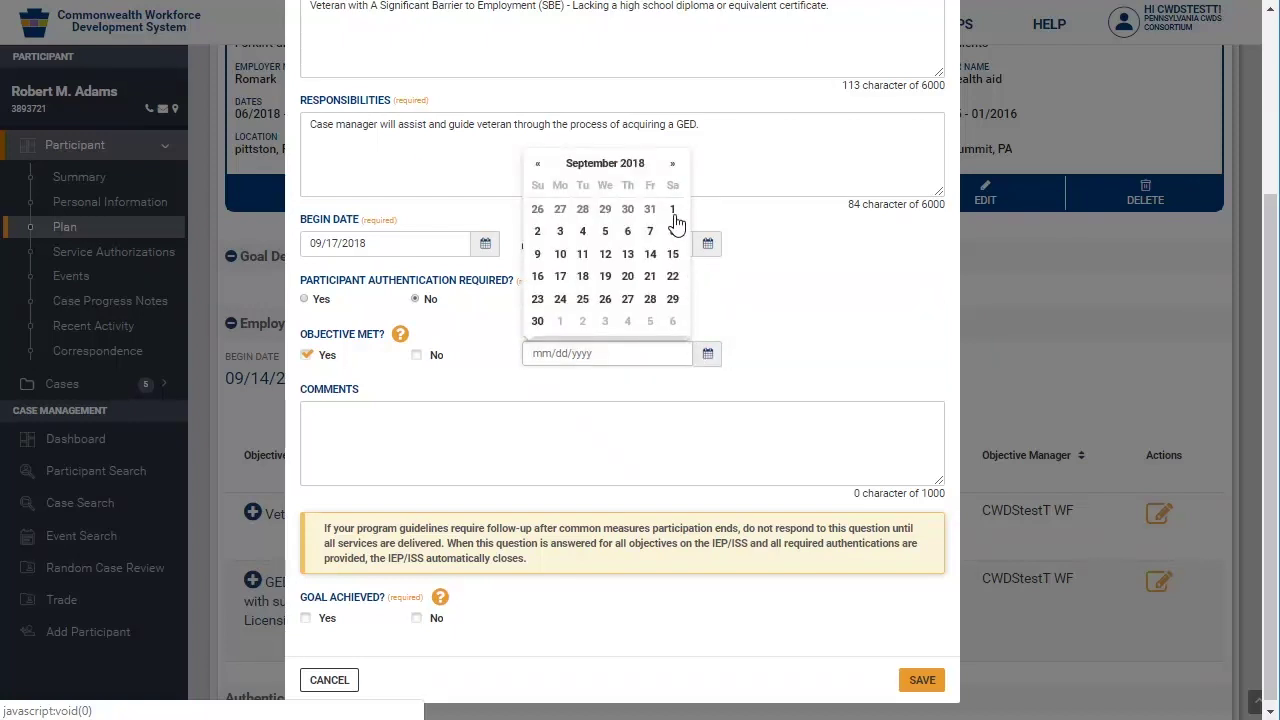
pyautogui.click(674, 166)
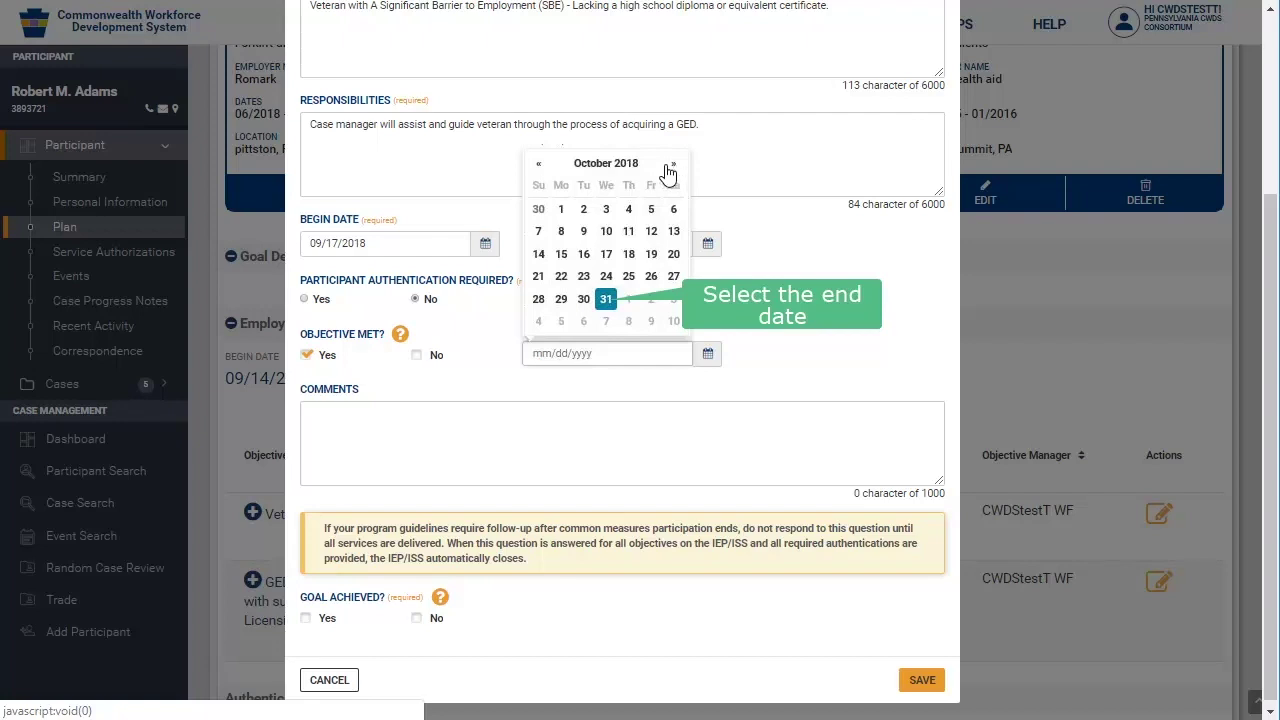
pyautogui.click(606, 299)
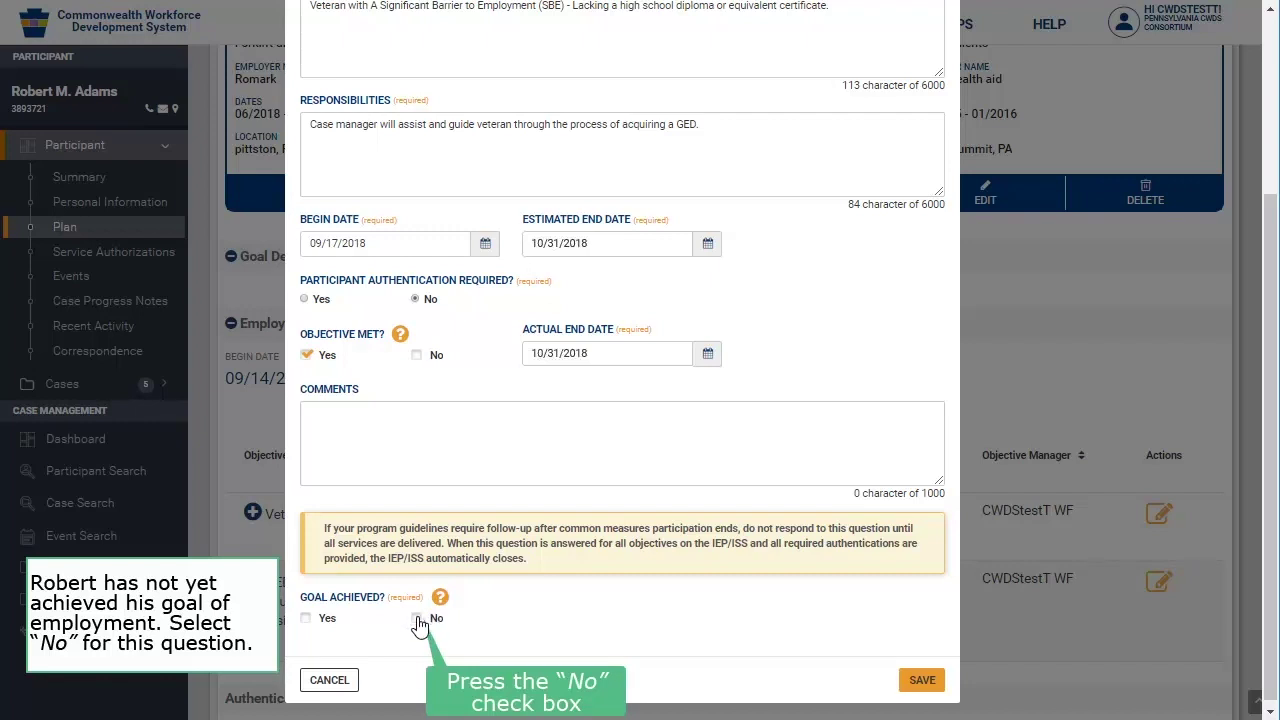
# Answer Goal Achieved? No and add a comment explaining why
pyautogui.click(417, 618)
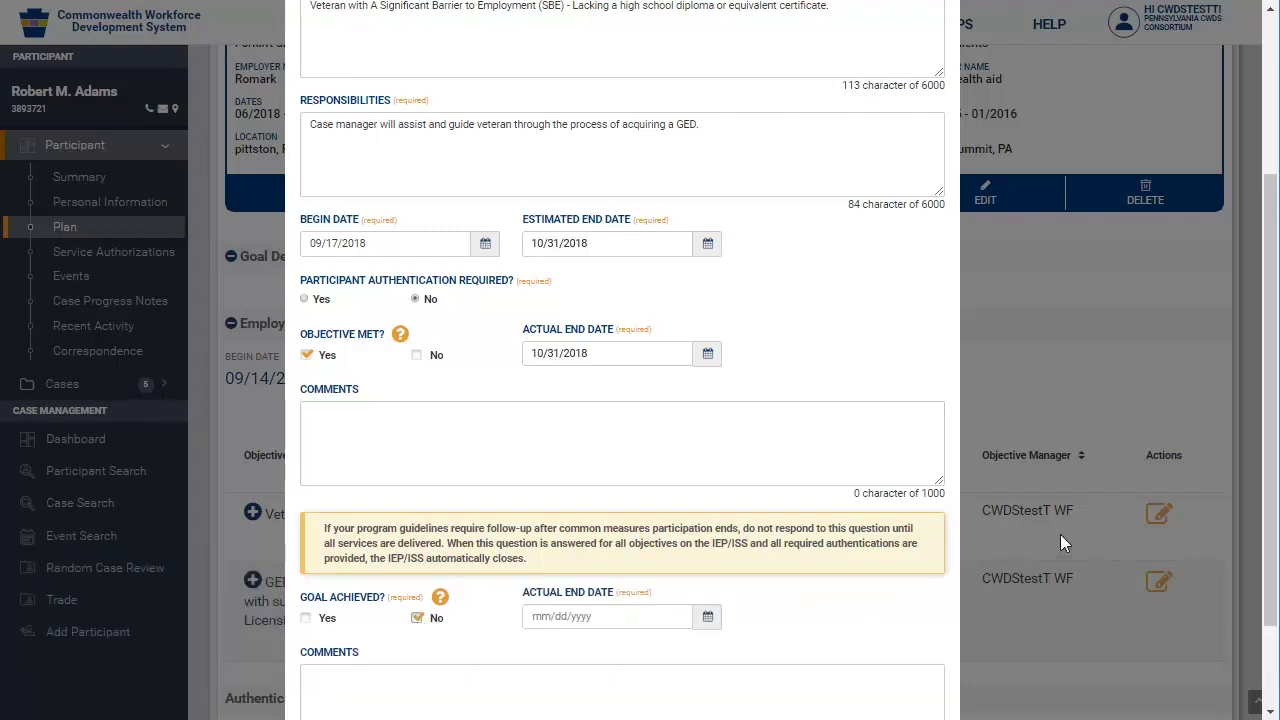
pyautogui.scroll(-1, 1270, 298)
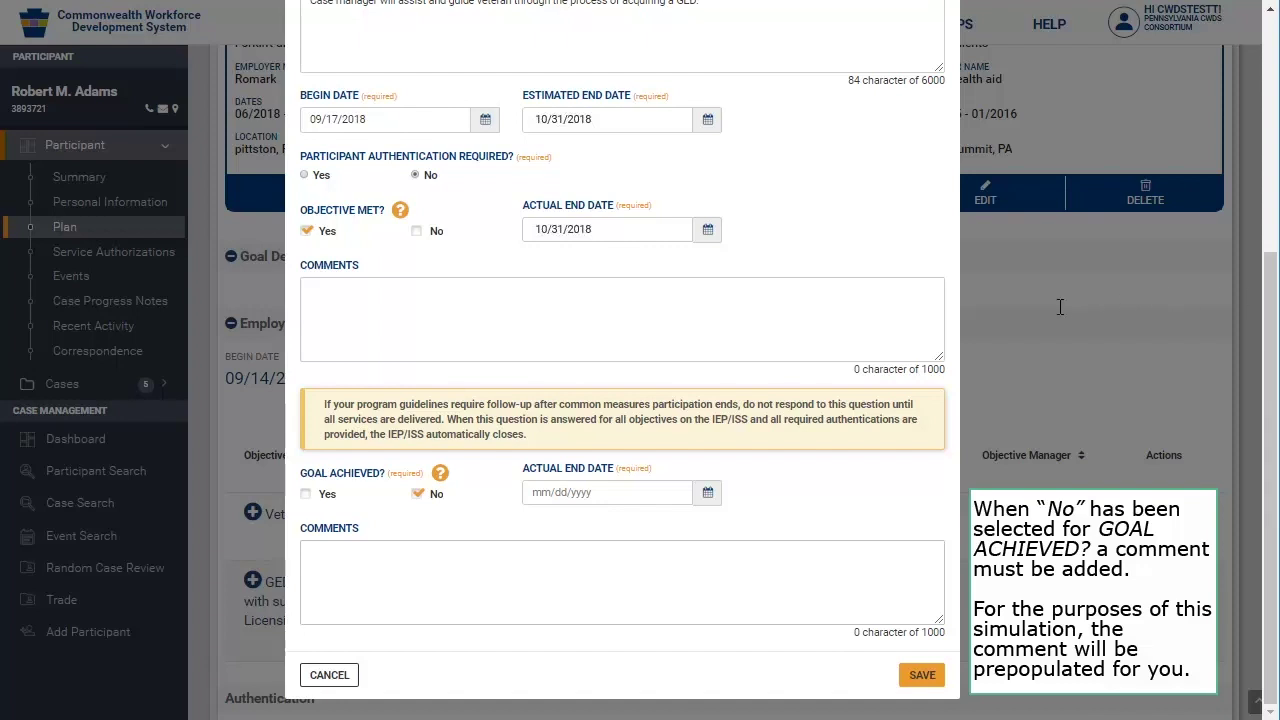
pyautogui.click(687, 564)
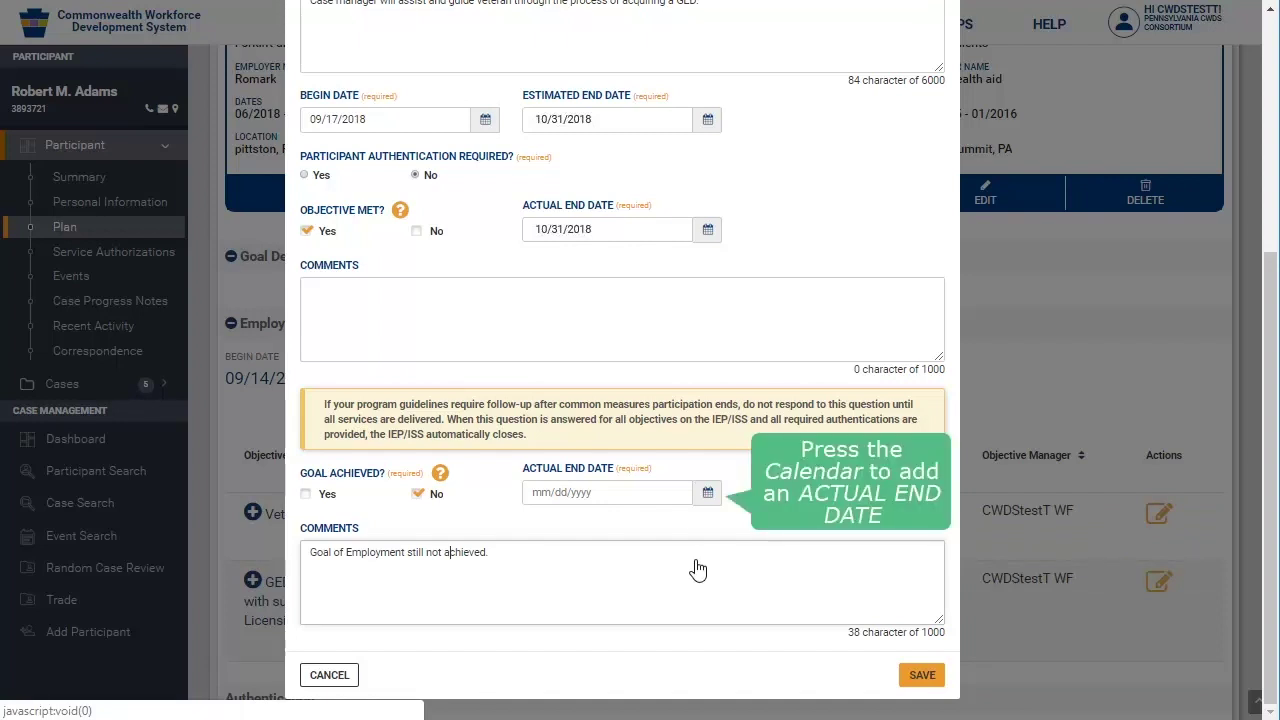
# Set the goal's actual end date to 10/31/2018 and save the objective
pyautogui.click(708, 496)
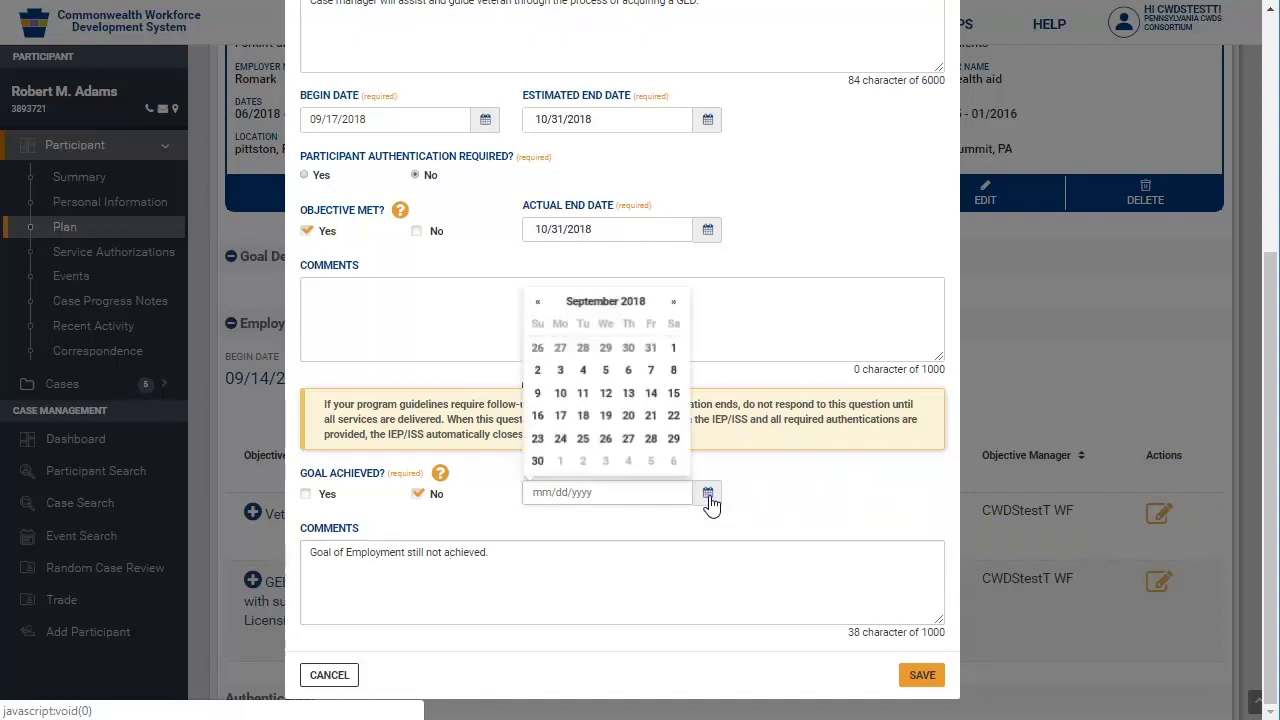
pyautogui.click(674, 302)
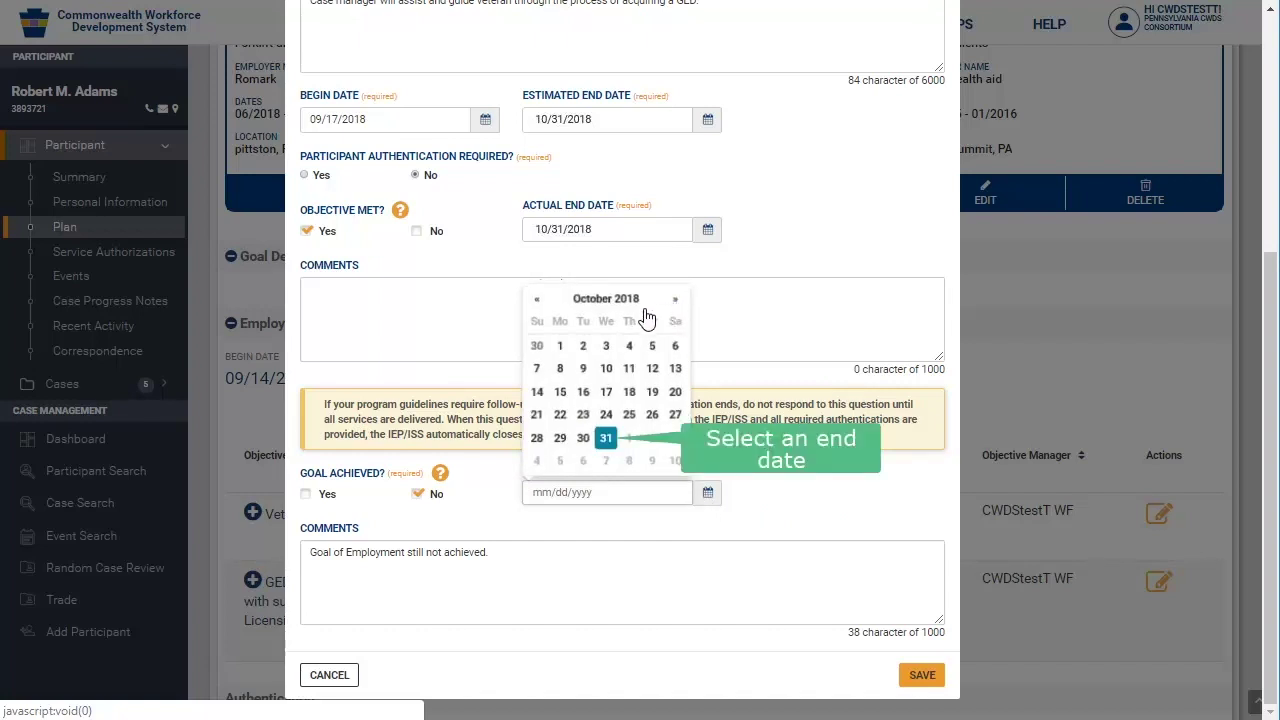
pyautogui.click(606, 439)
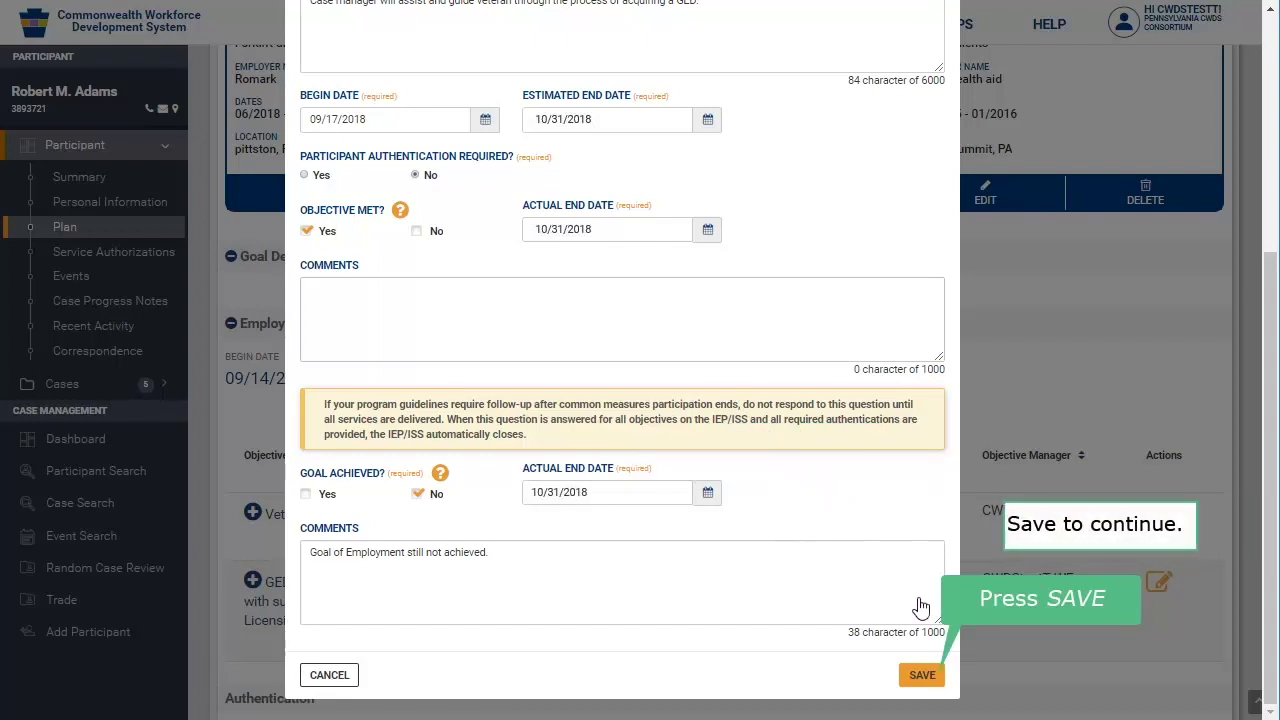
pyautogui.click(924, 677)
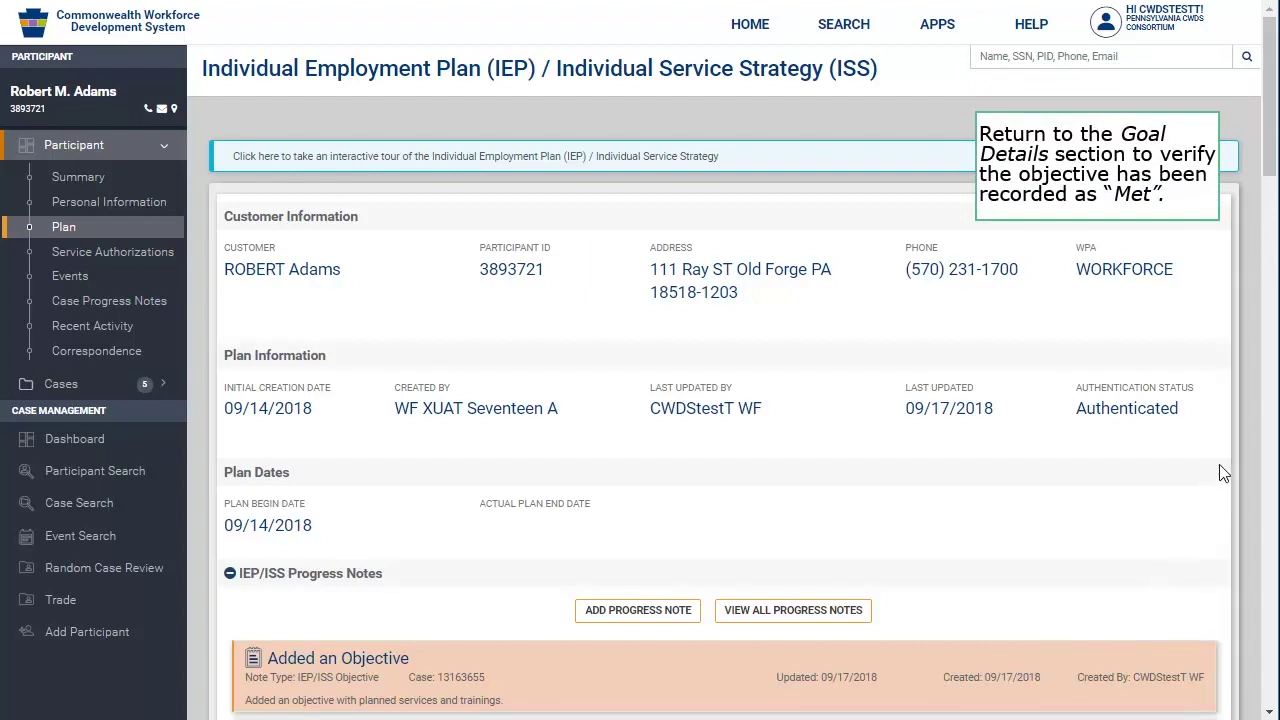
pyautogui.scroll(-10, 1240, 165)
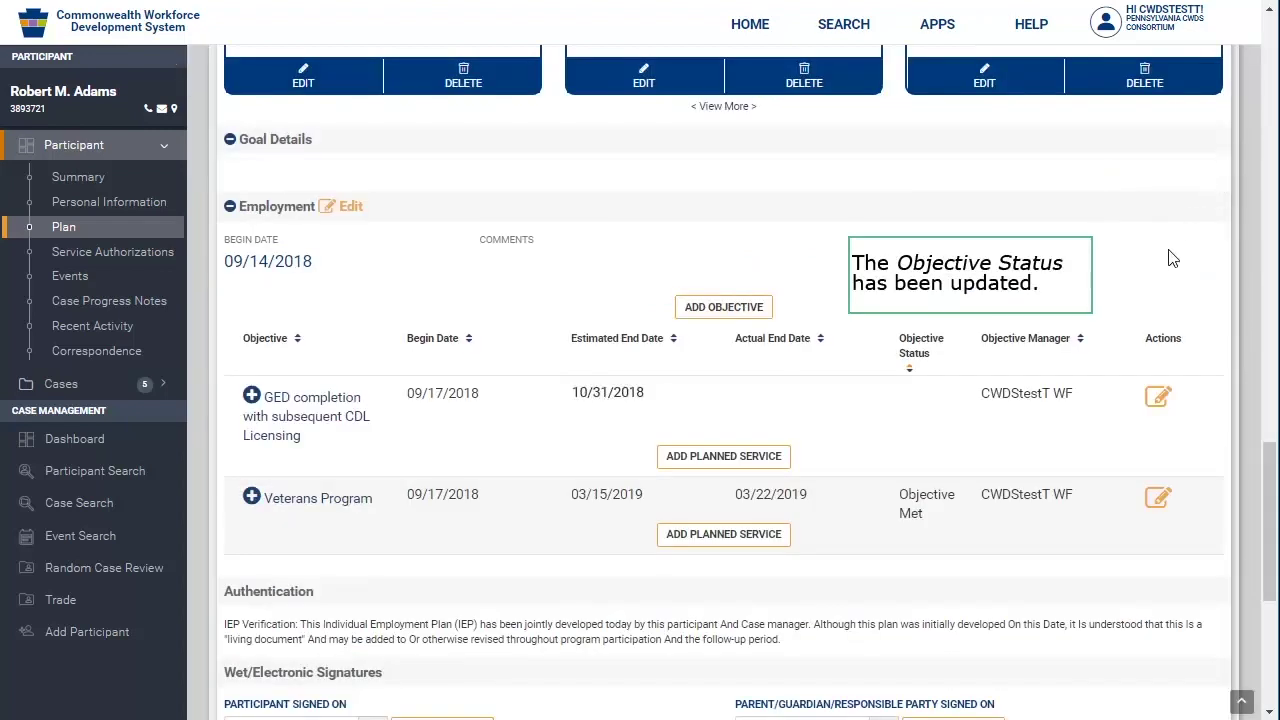